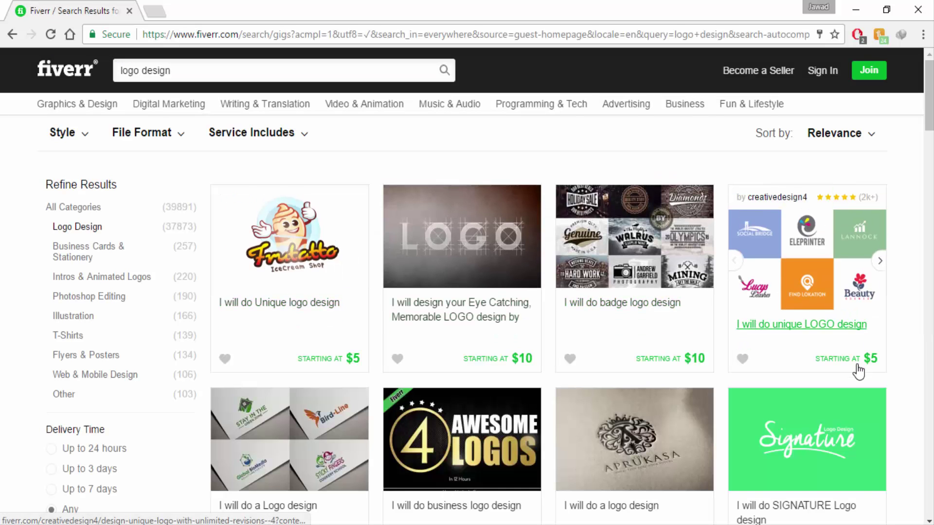
- Scroll through the 'logo design' gig result cards and back up
scroll(370, 456, down, 3)
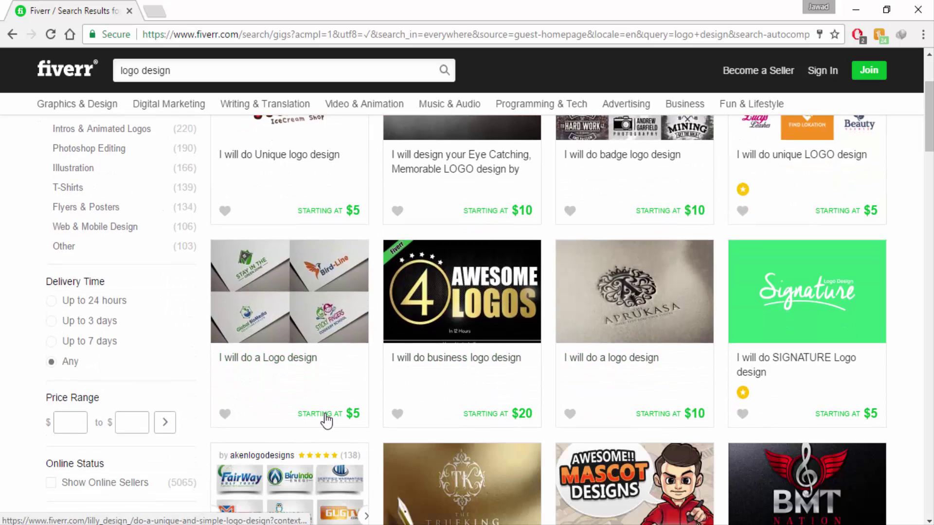
scroll(282, 430, down, 5)
scroll(282, 428, up, 8)
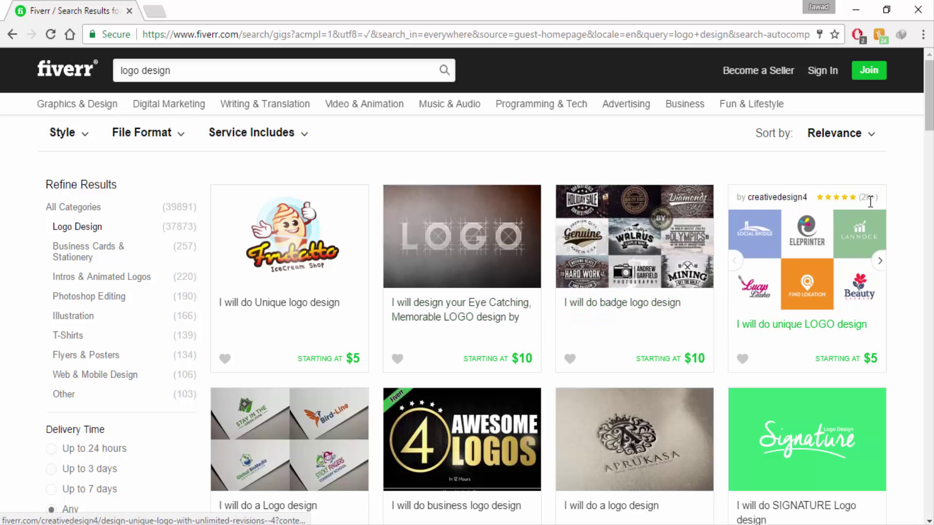
- Open the top-right logo seller's profile, dismiss the welcome popup, and read its tagline and details
click(773, 199)
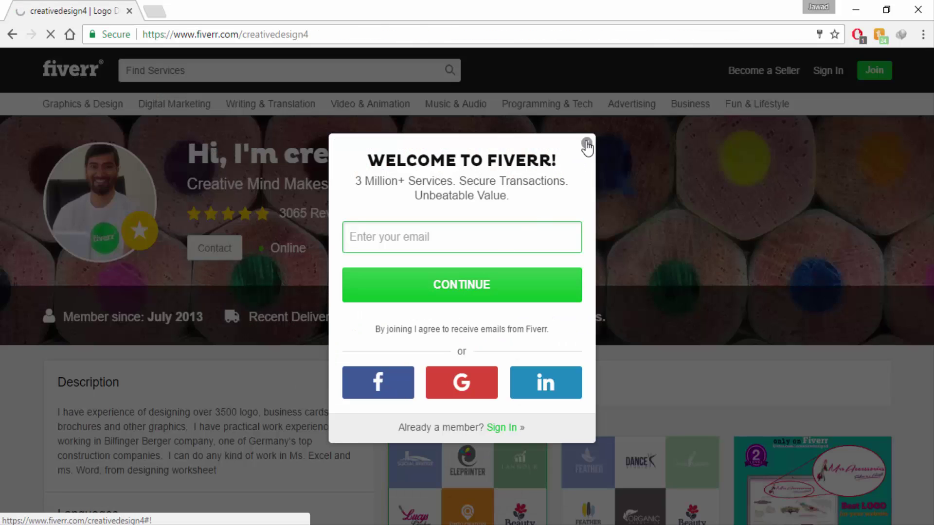
click(587, 144)
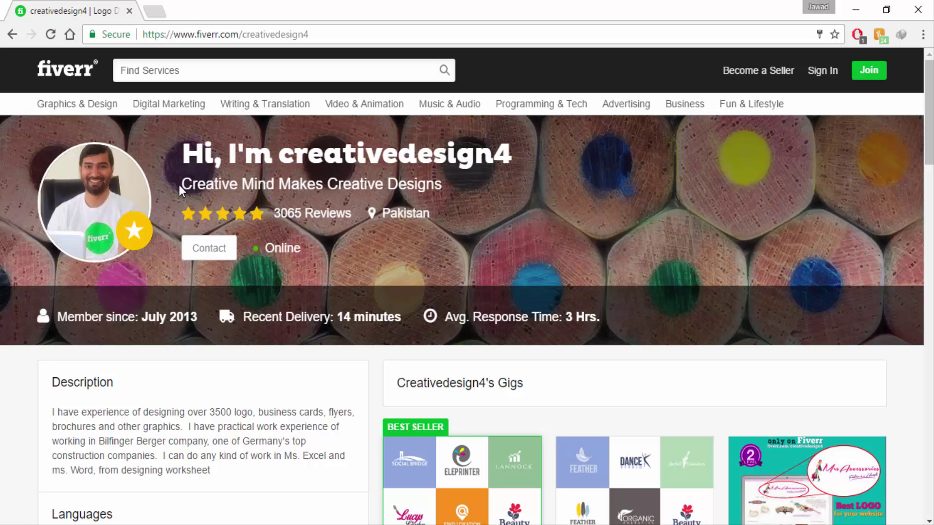
drag(179, 185, 450, 195)
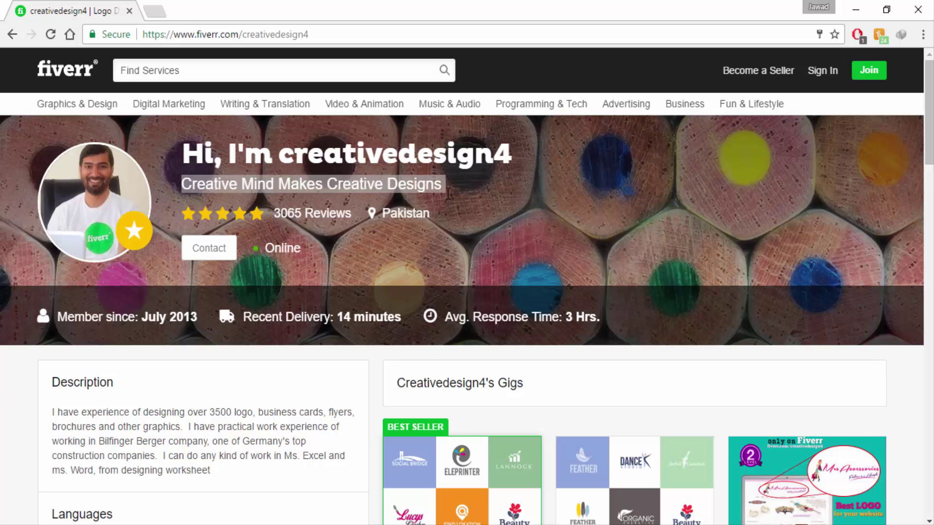
click(419, 194)
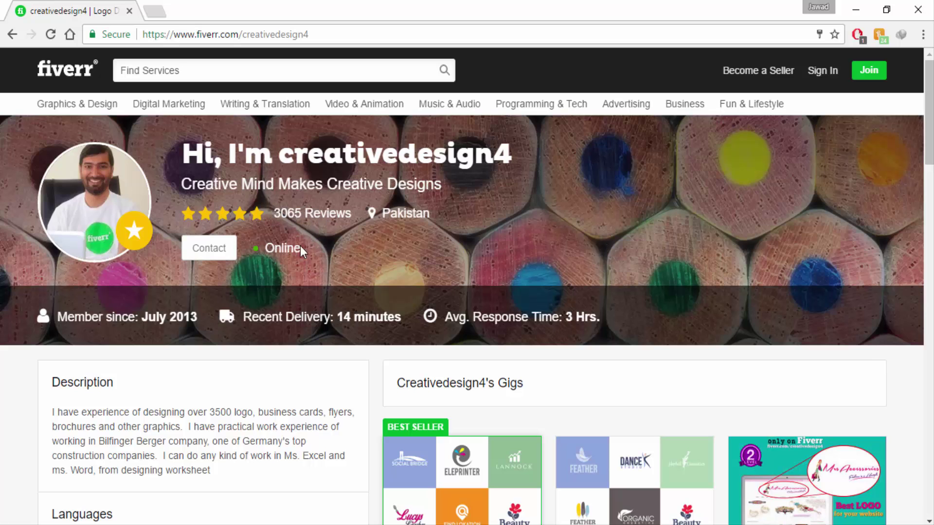
scroll(115, 438, down, 4)
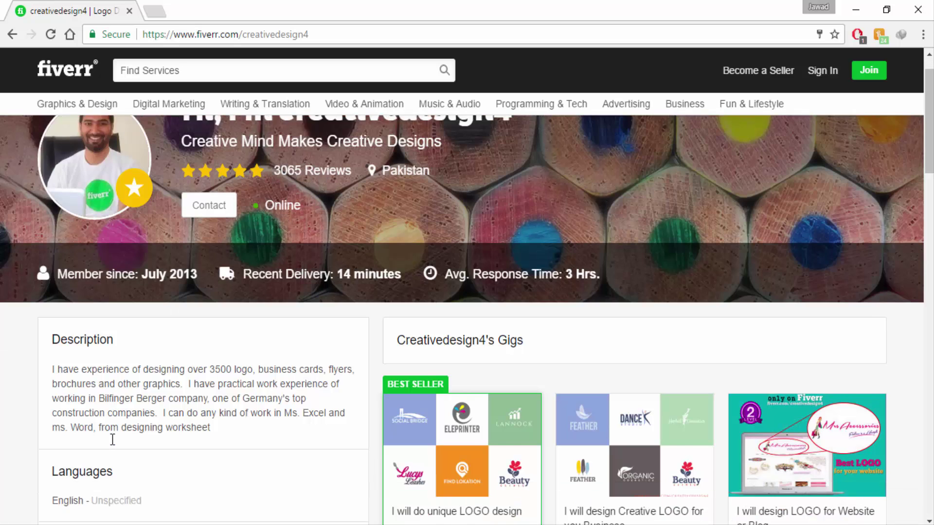
scroll(241, 477, up, 4)
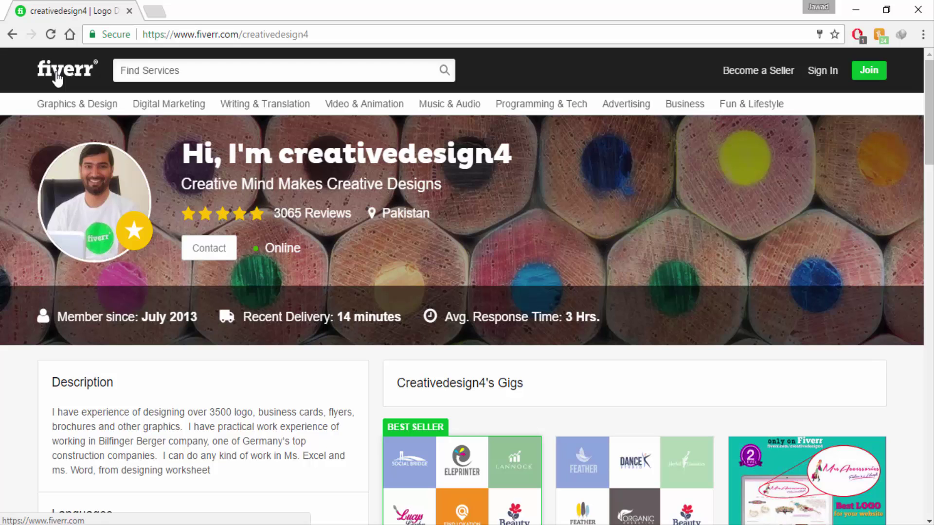
- From the Fiverr homepage, start joining by submitting an e-mail address in the sign-up popup
click(56, 77)
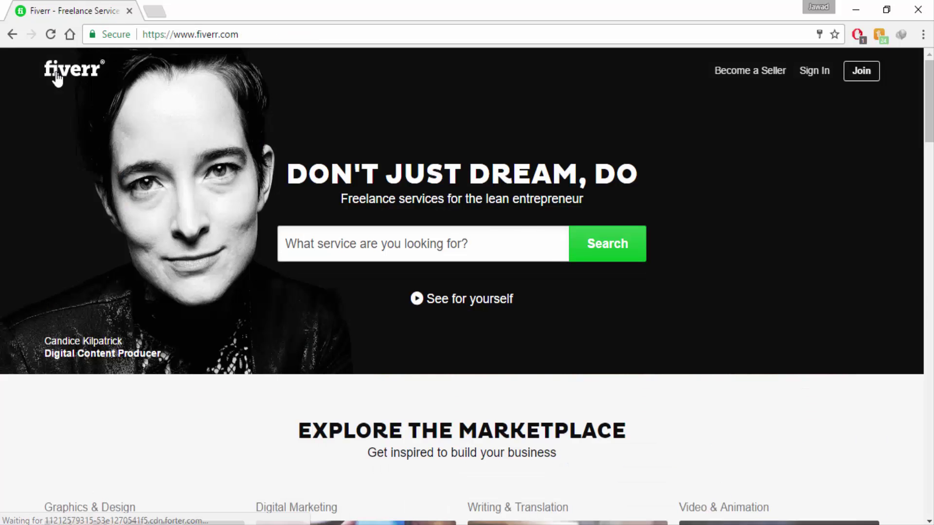
click(872, 88)
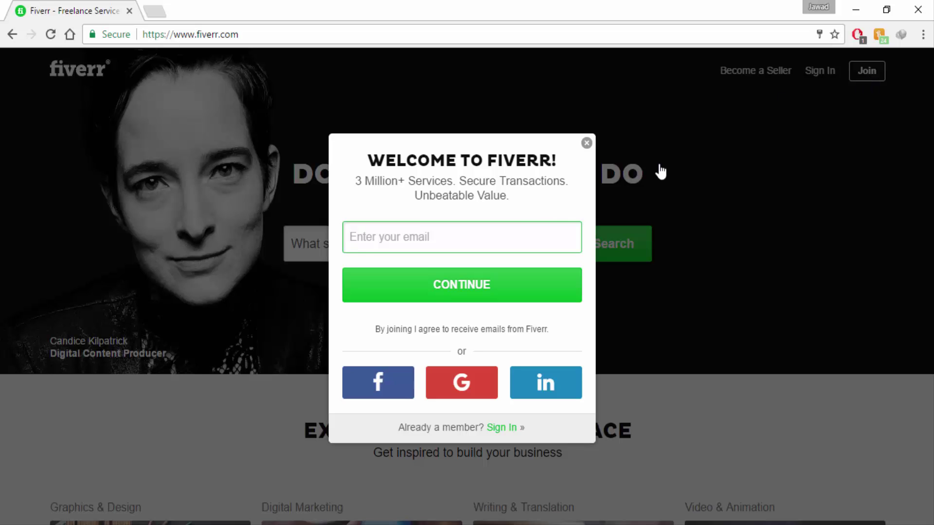
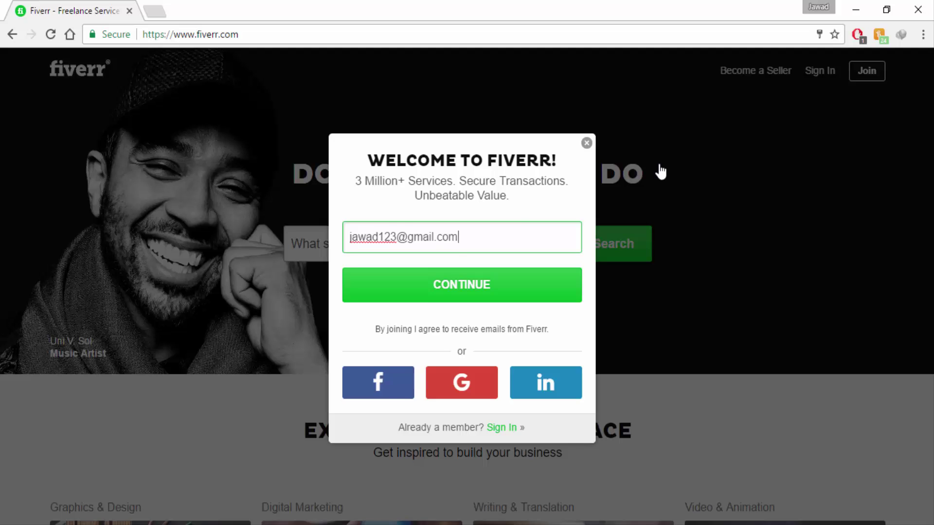
key(Return)
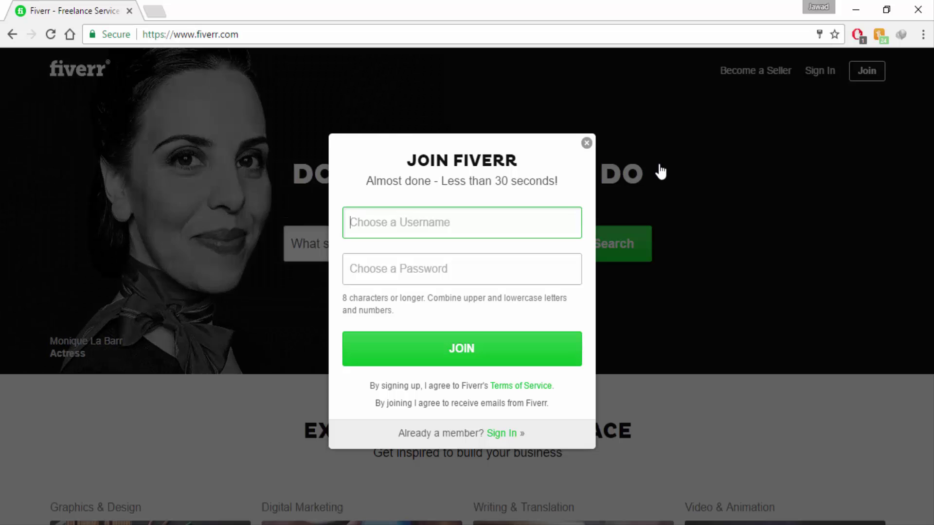
text(wordp)
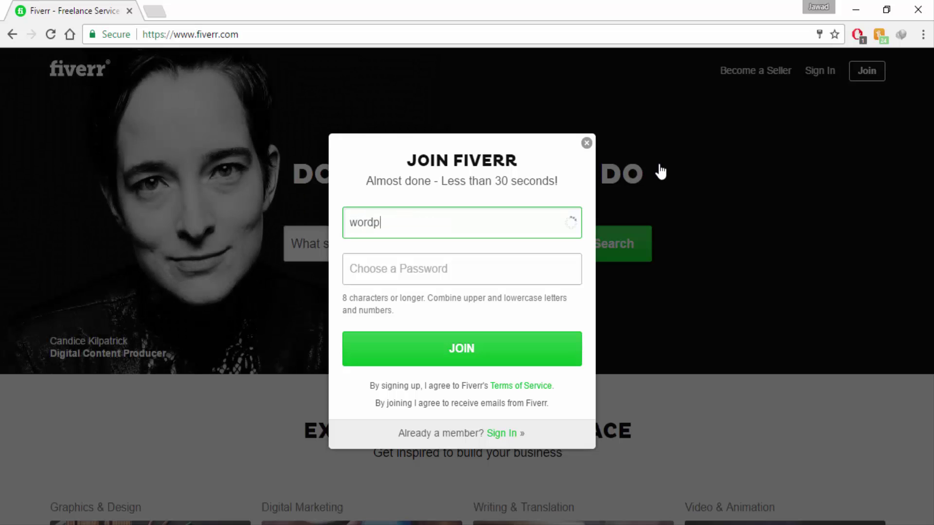
text(ressmaster)
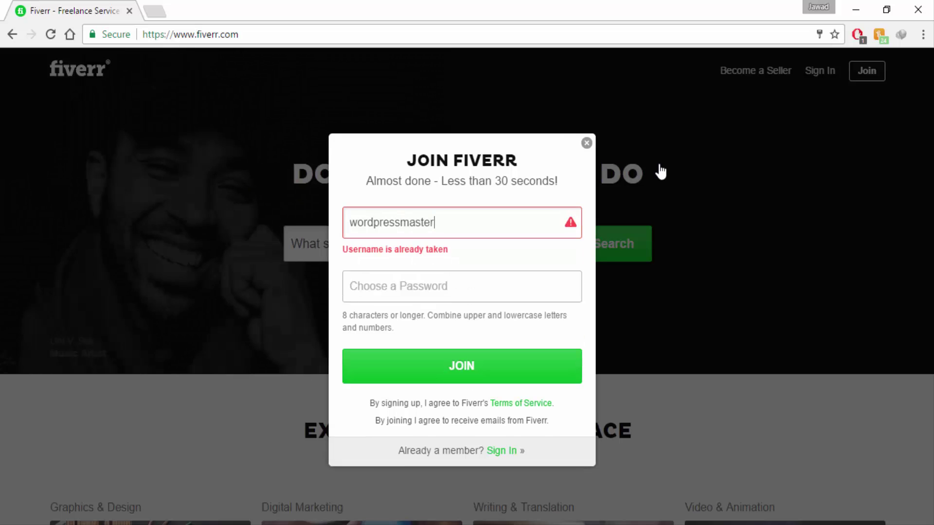
key(ctrl+a)
key(BackSpace)
text(wp)
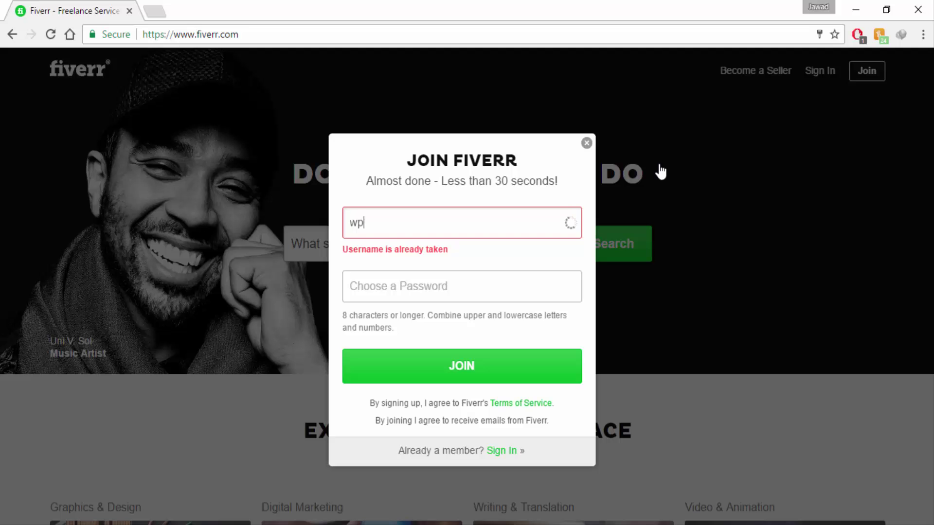
text(master)
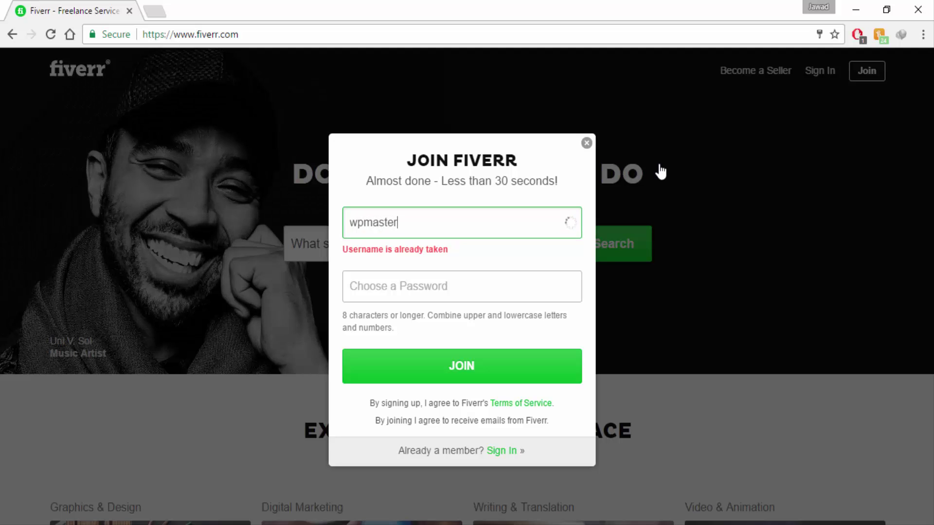
key(ctrl+a)
key(BackSpace)
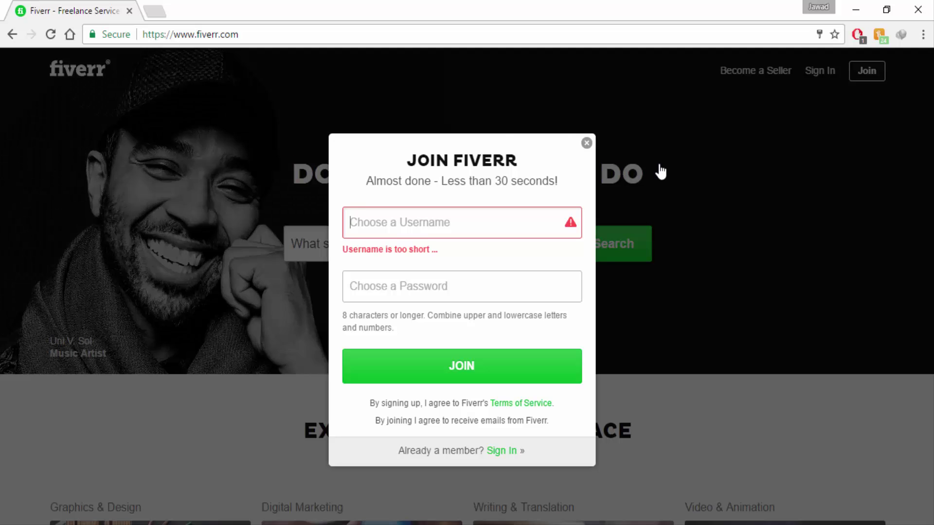
- Try the usernames designs99, webtechies and a1webtechies in the Join form
text(designs99)
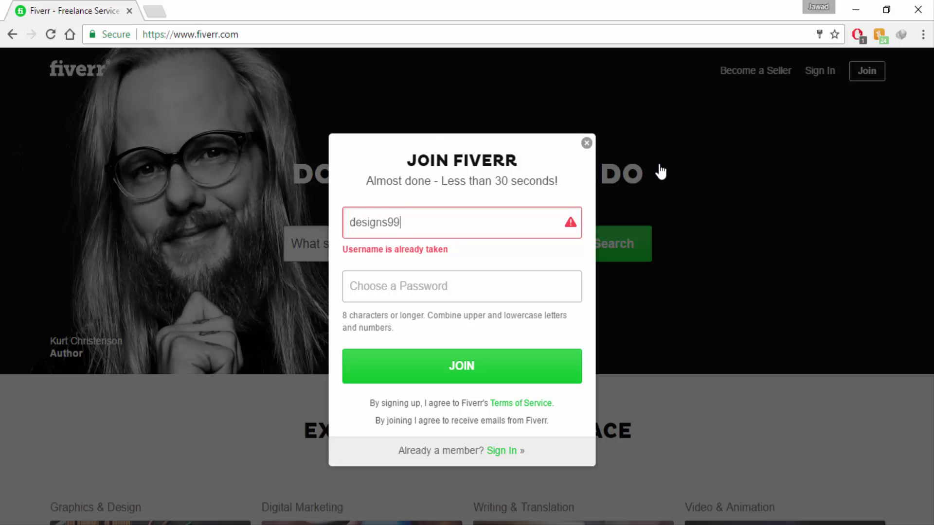
key(ctrl+a)
key(BackSpace)
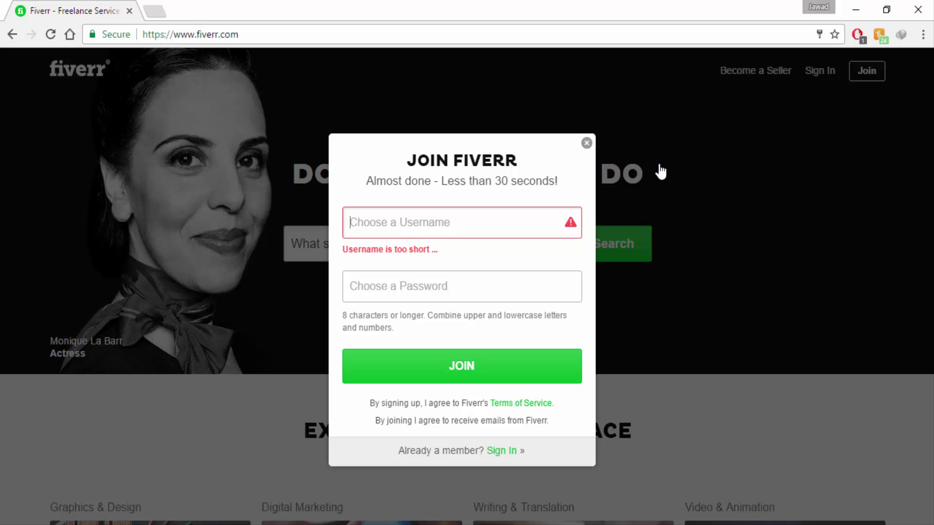
text(webtechies)
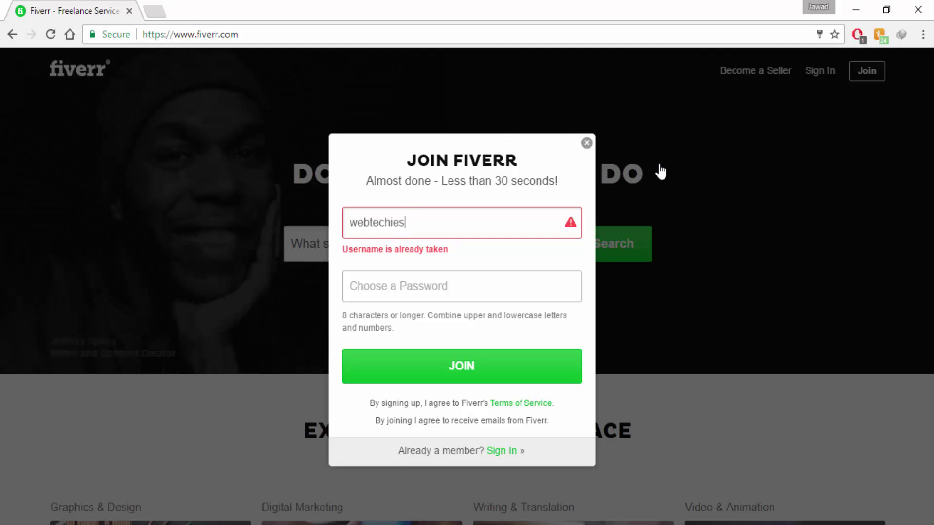
key(ctrl+a)
key(BackSpace)
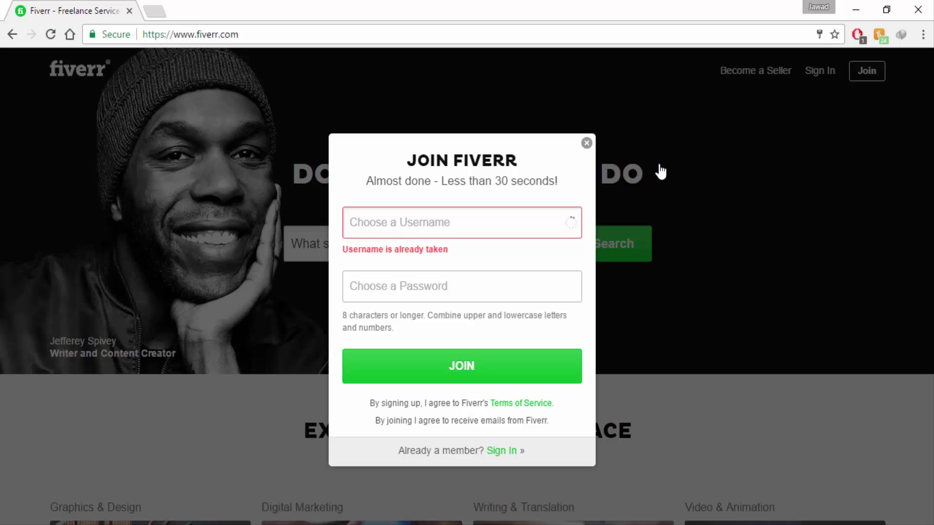
text(a1webtechi)
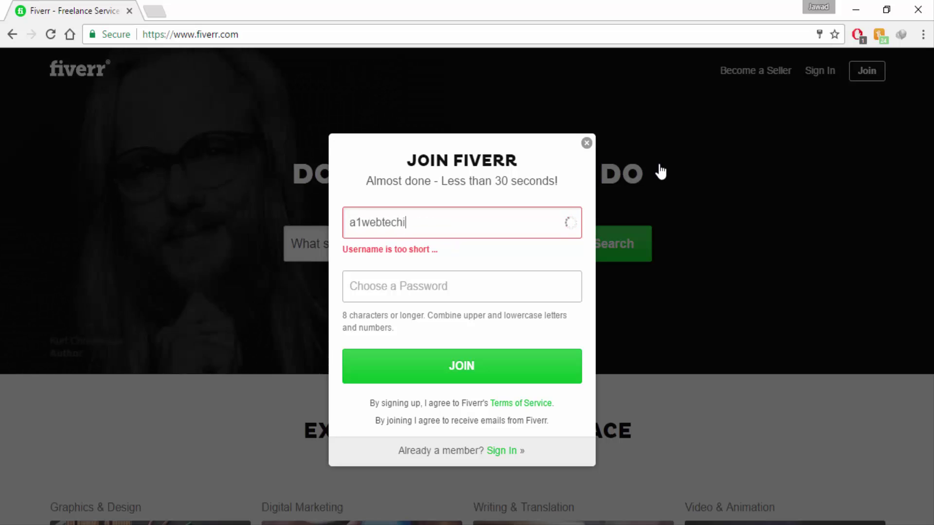
text(es)
- Enter a password, then abandon sign-up and close the Join form since the username is taken
key(Tab)
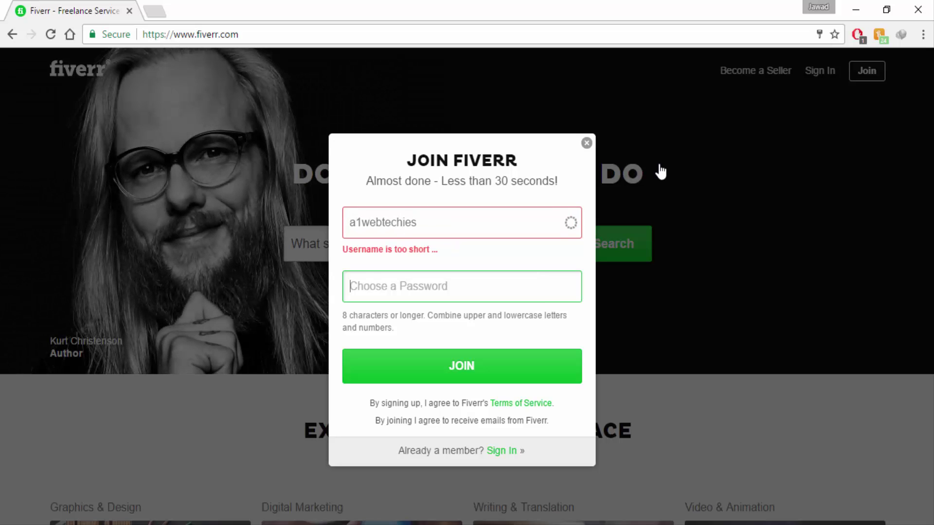
text(•••••••••••)
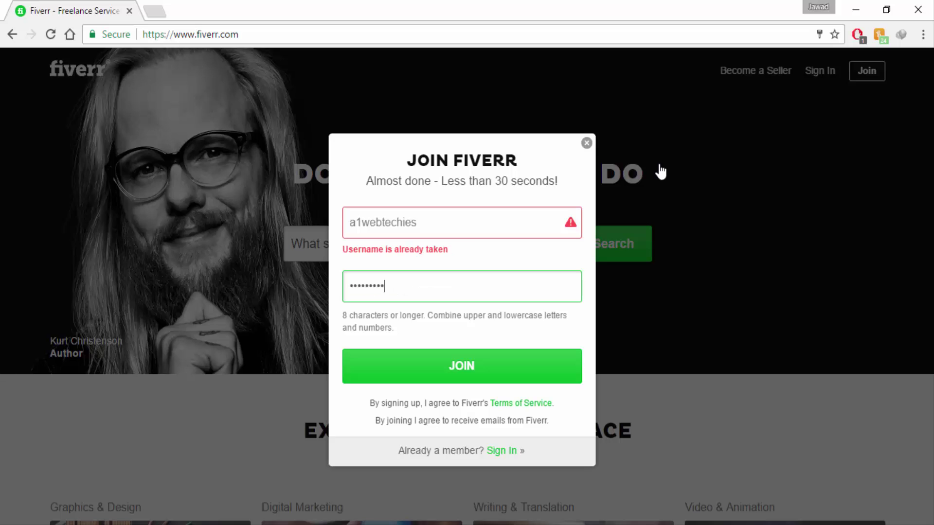
text(••)
key(shift+Tab)
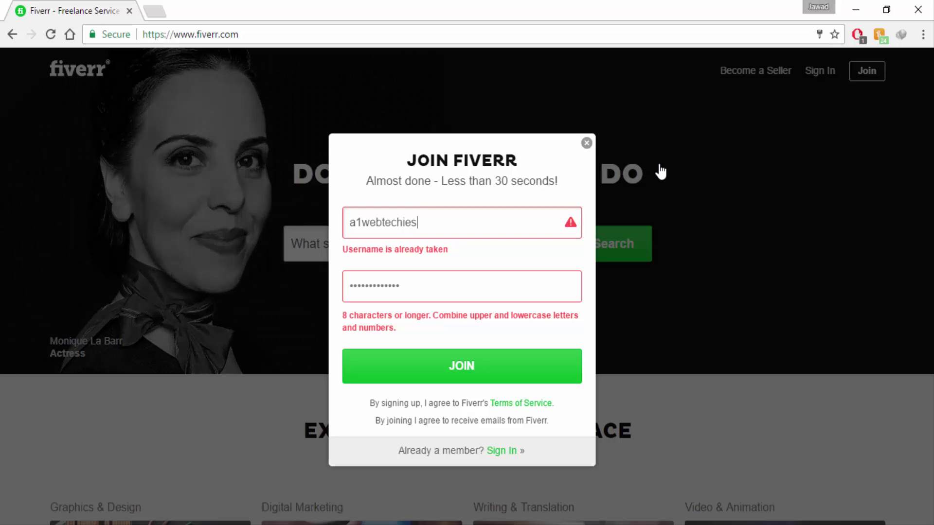
key(Tab)
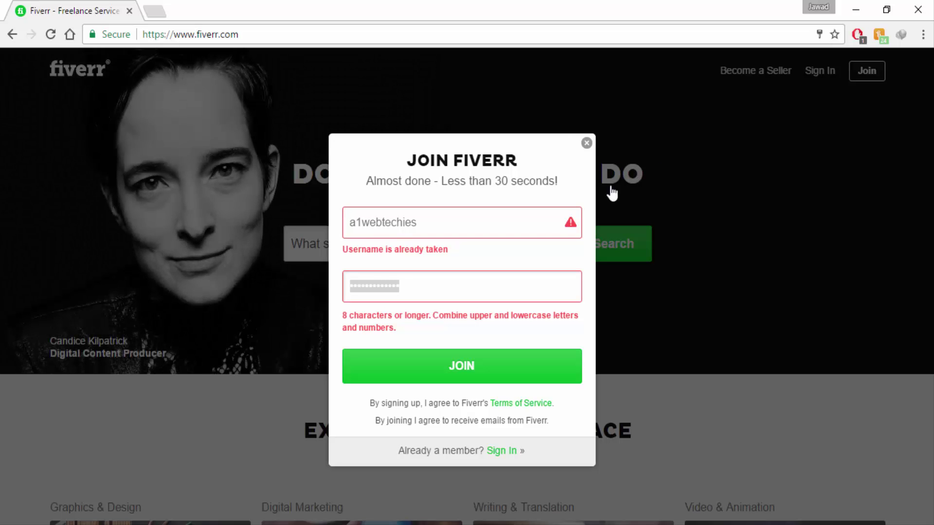
click(587, 144)
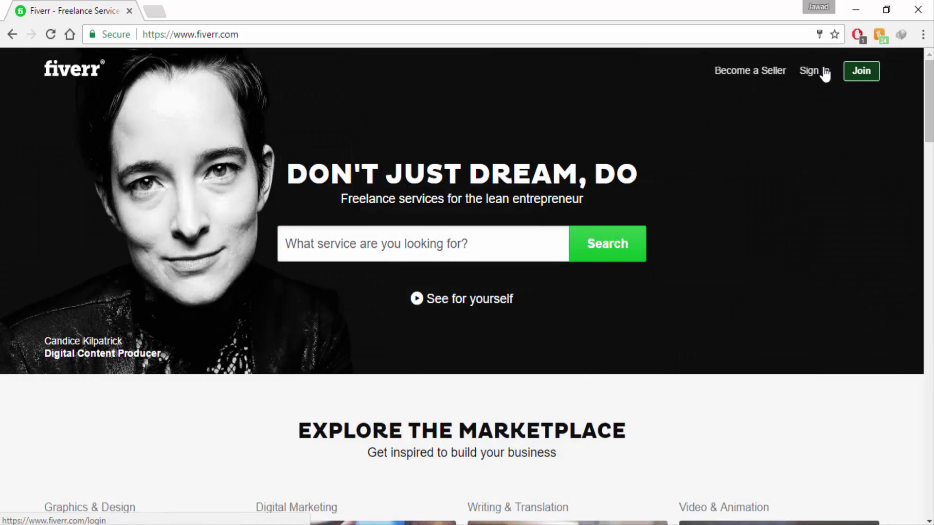
- Sign in with the username a1webtechies and the account password
click(823, 72)
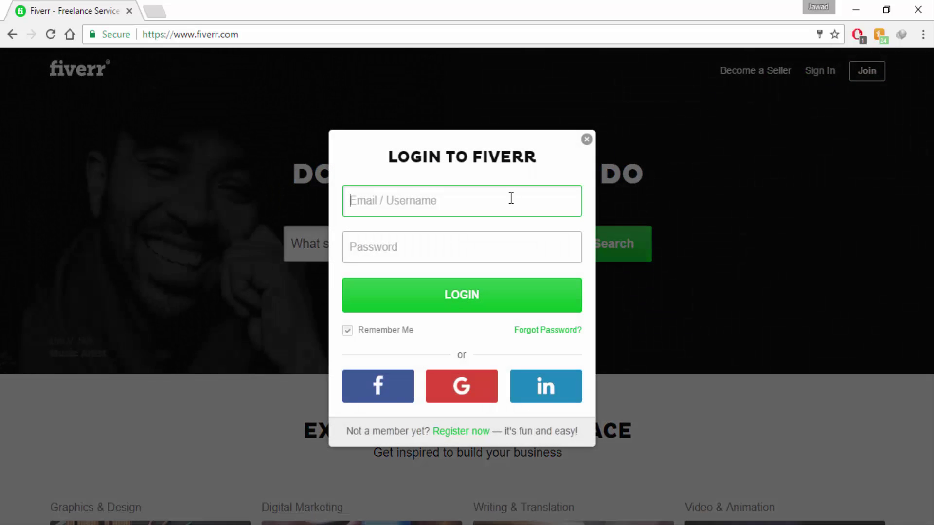
text(a)
key(BackSpace)
text(a1we)
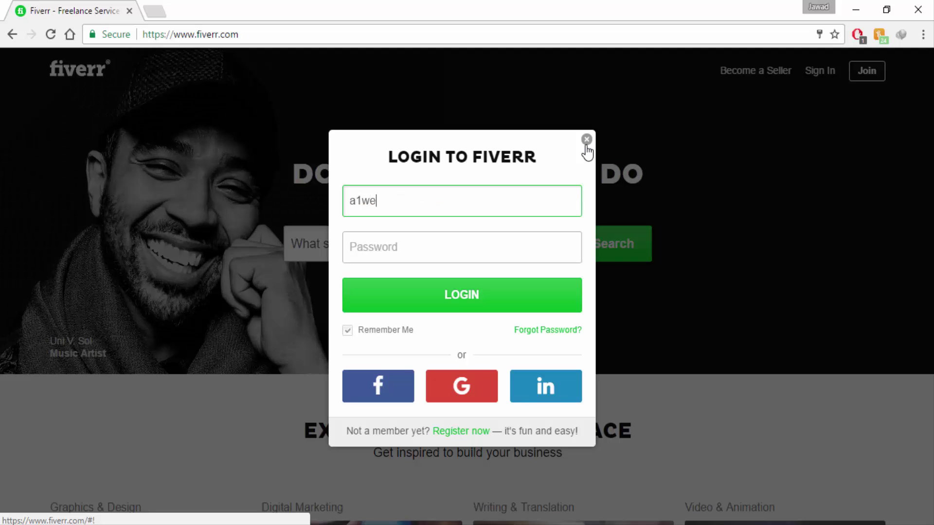
text(btechies)
key(Tab)
text(••••••)
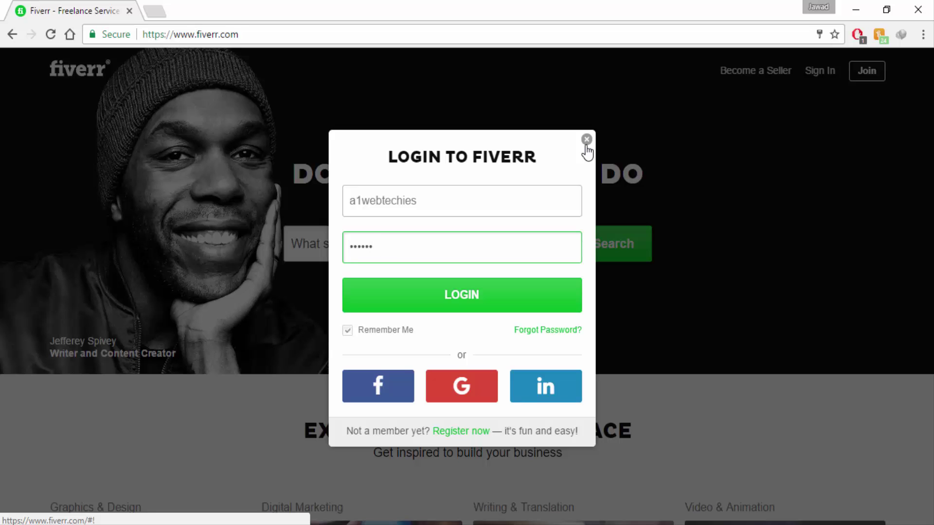
text(••••••)
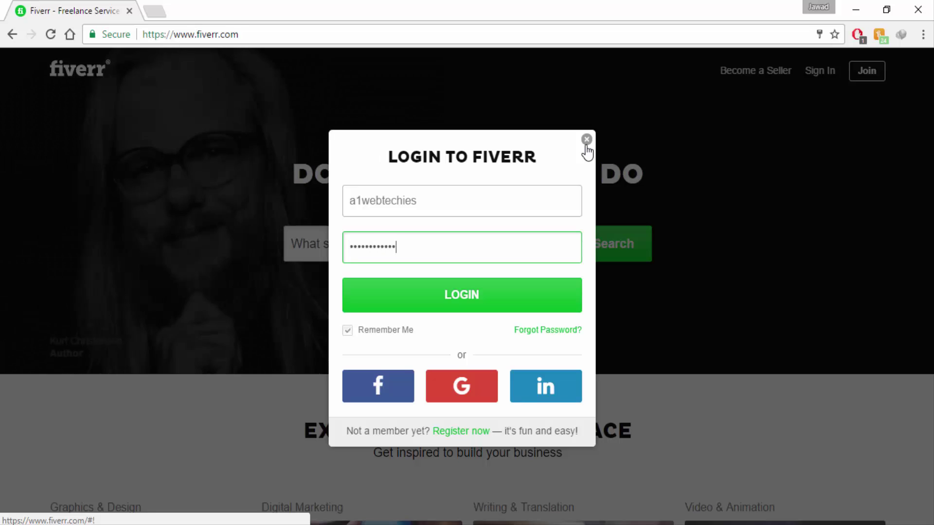
key(Return)
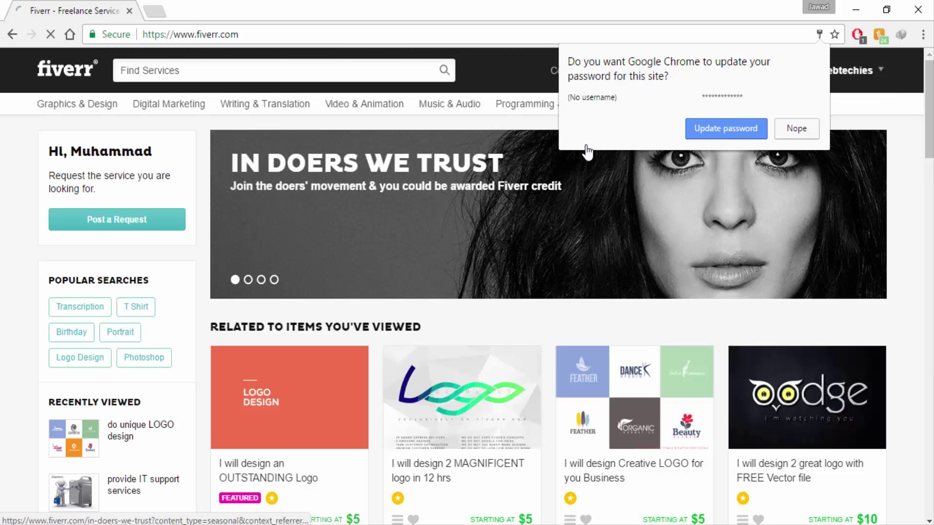
- Decline Chrome's password prompt and open My Profile from the avatar menu
click(796, 128)
mouse_move(823, 93)
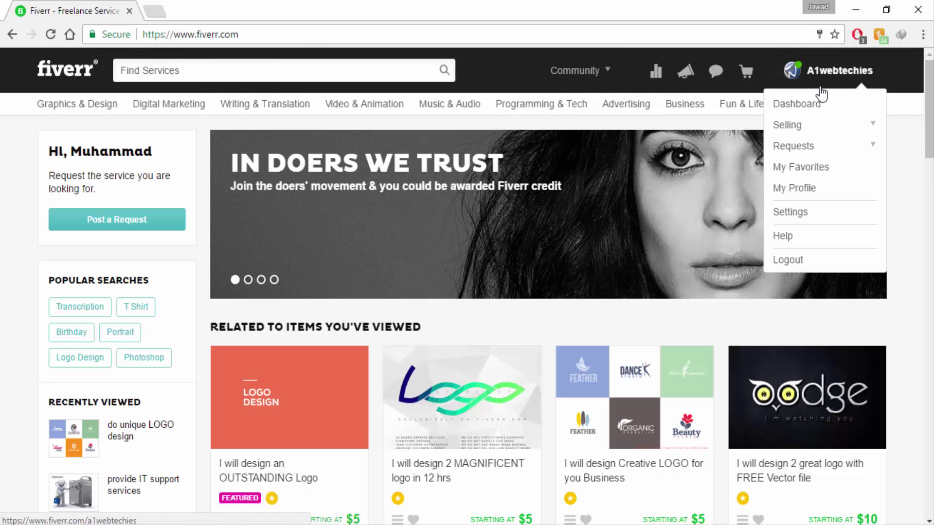
click(788, 188)
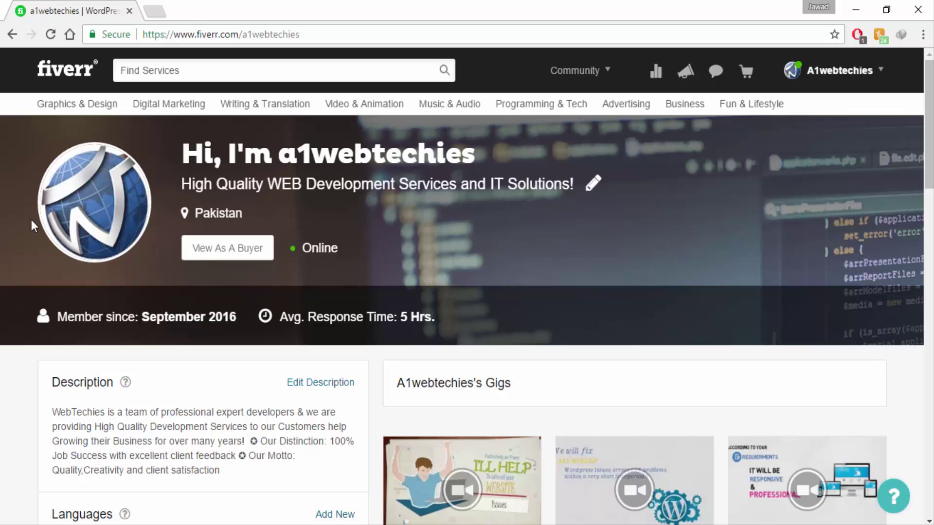
drag(31, 220, 493, 119)
click(493, 149)
- In a new browser tab, search Google for 'designs logo png'
click(155, 15)
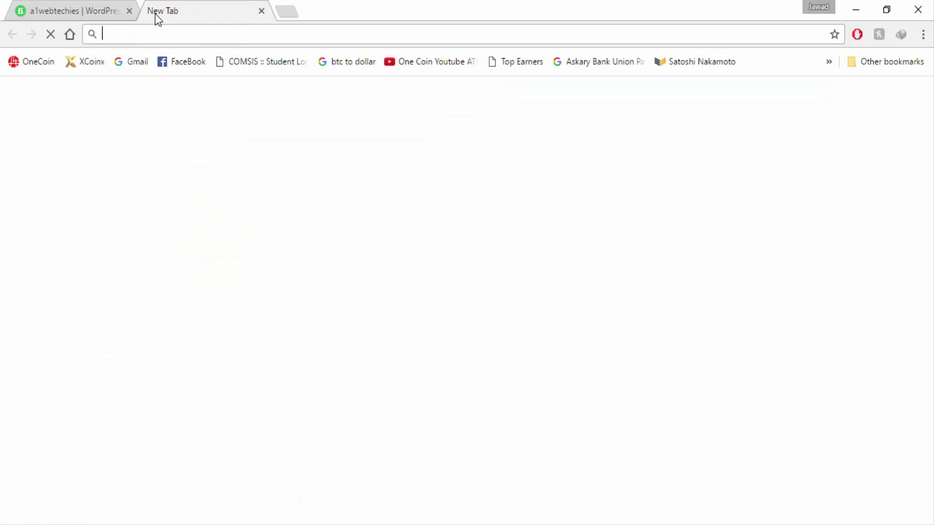
text(des)
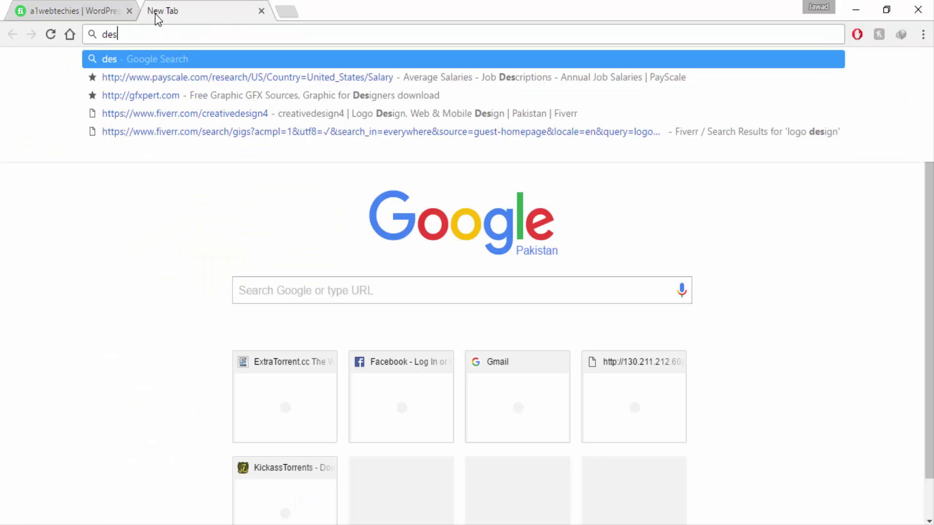
text(igns logo)
key(BackSpace)
key(BackSpace)
key(BackSpace)
text(logo n)
key(BackSpace)
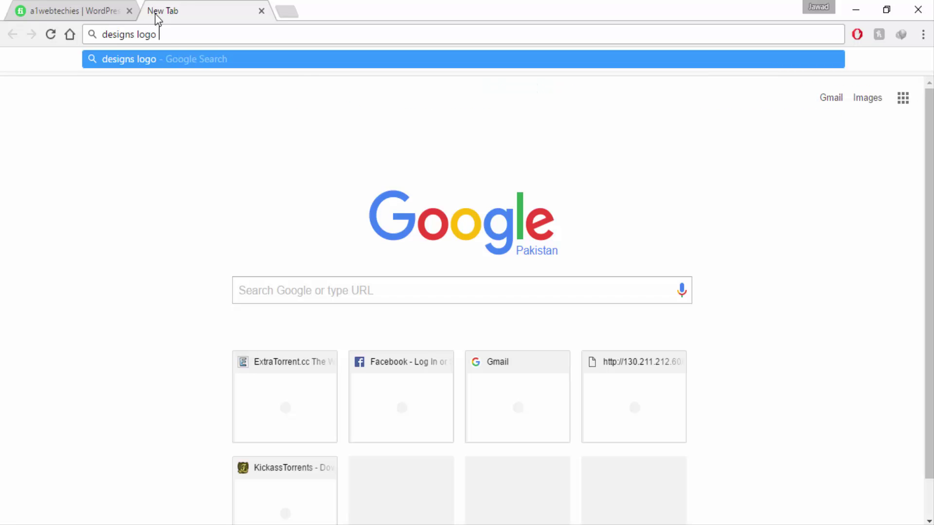
text(png)
key(Return)
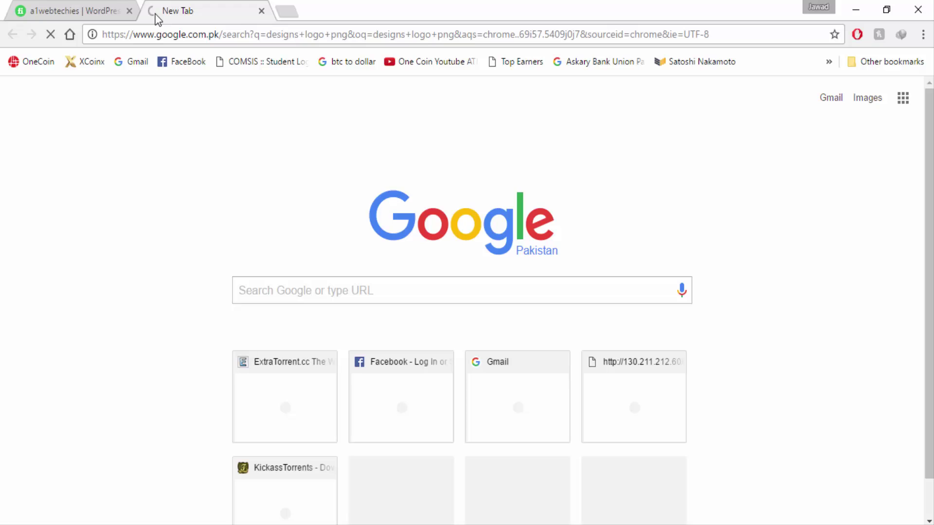
- Switch to Image results and preview the blue swirl logo
click(168, 123)
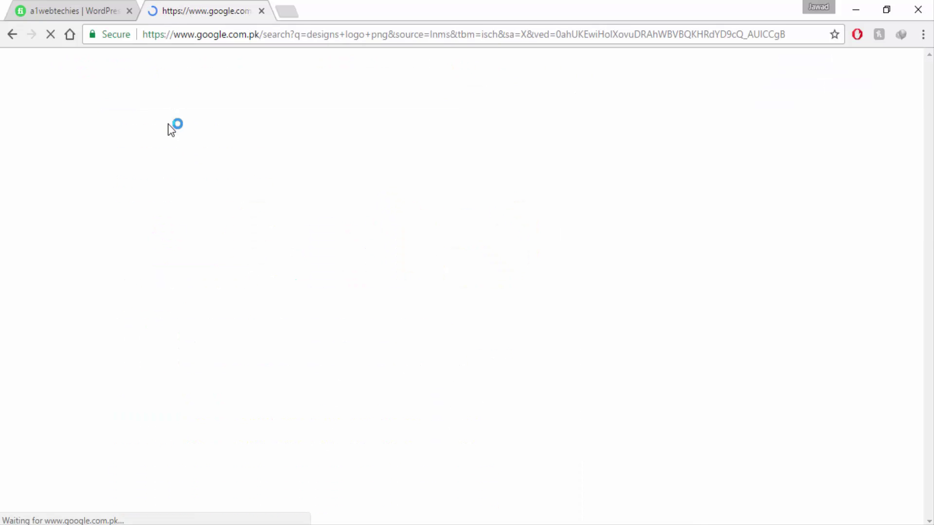
scroll(397, 328, down, 5)
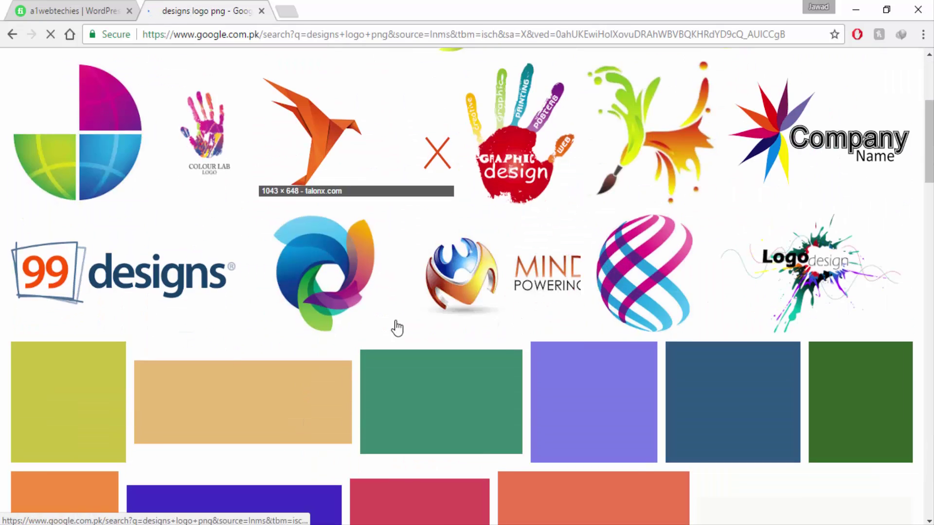
click(329, 286)
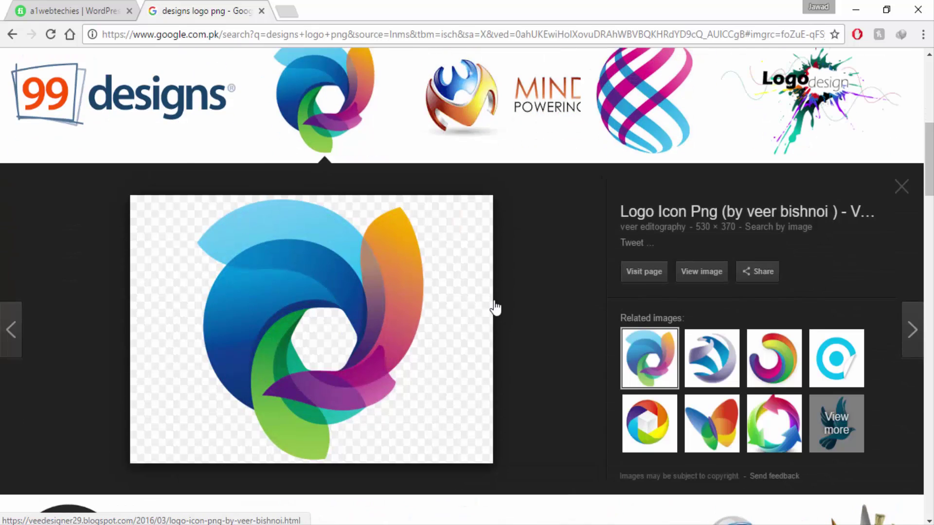
scroll(514, 339, down, 8)
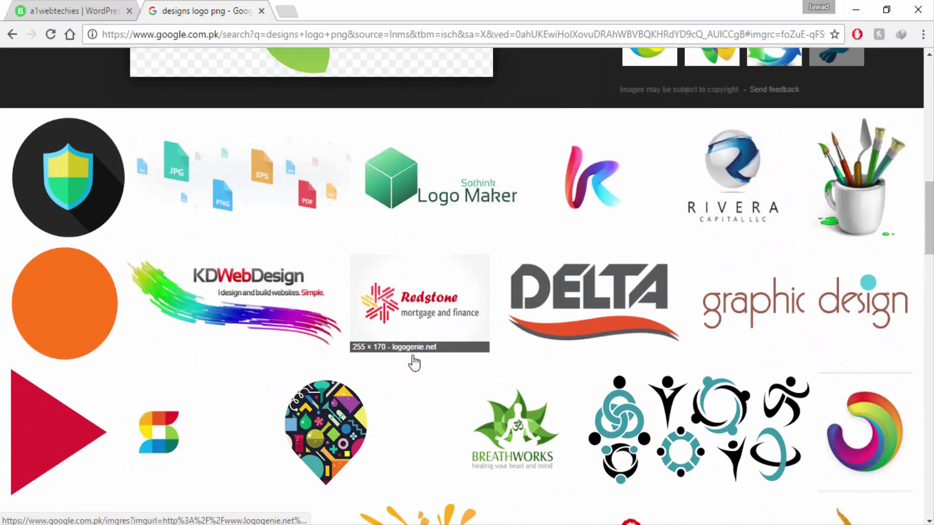
scroll(414, 363, down, 4)
scroll(410, 375, up, 20)
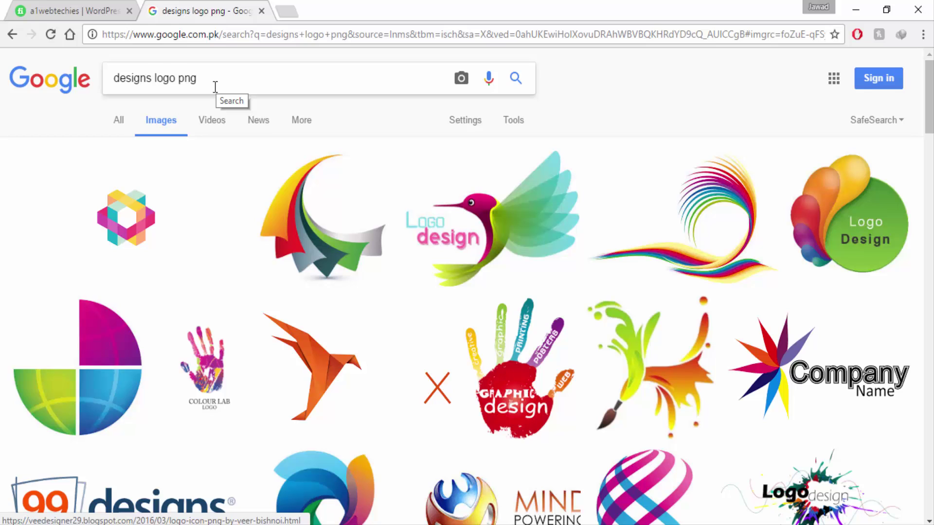
- Change the search to 'wordpress logo png' and preview the sketched blue WordPress logo
double_click(130, 84)
text(wordpres)
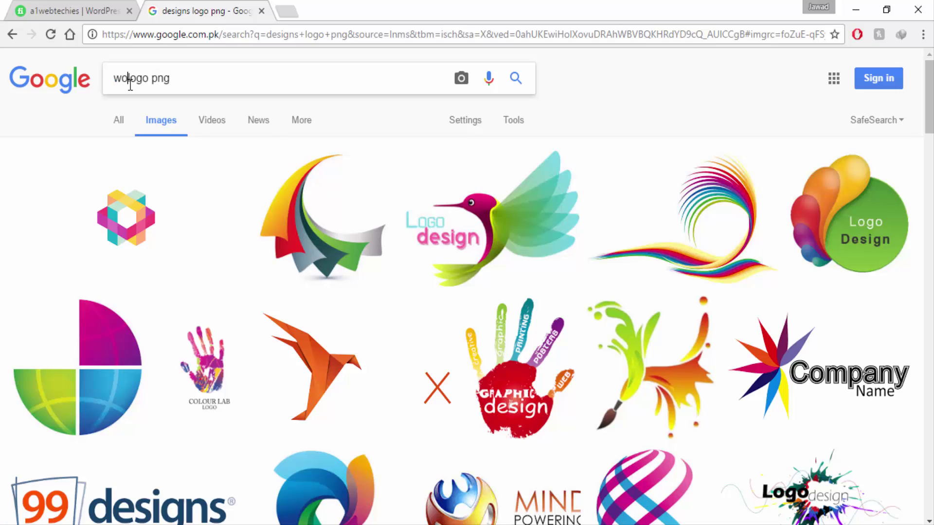
text(s)
key(Return)
scroll(267, 268, down, 10)
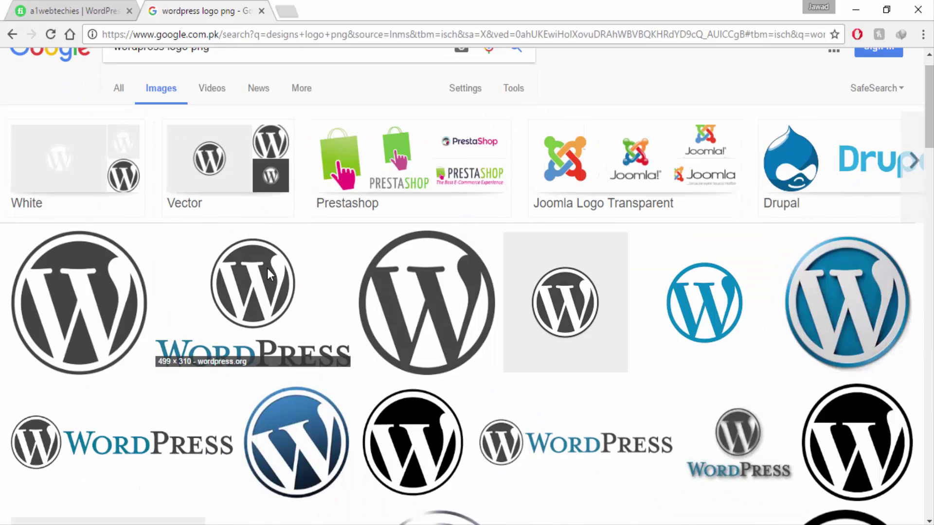
scroll(355, 413, down, 10)
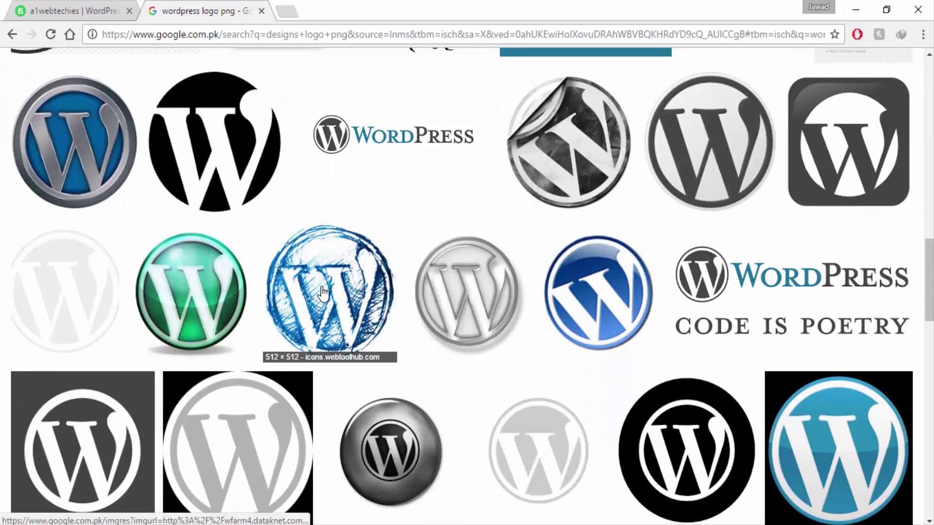
click(323, 293)
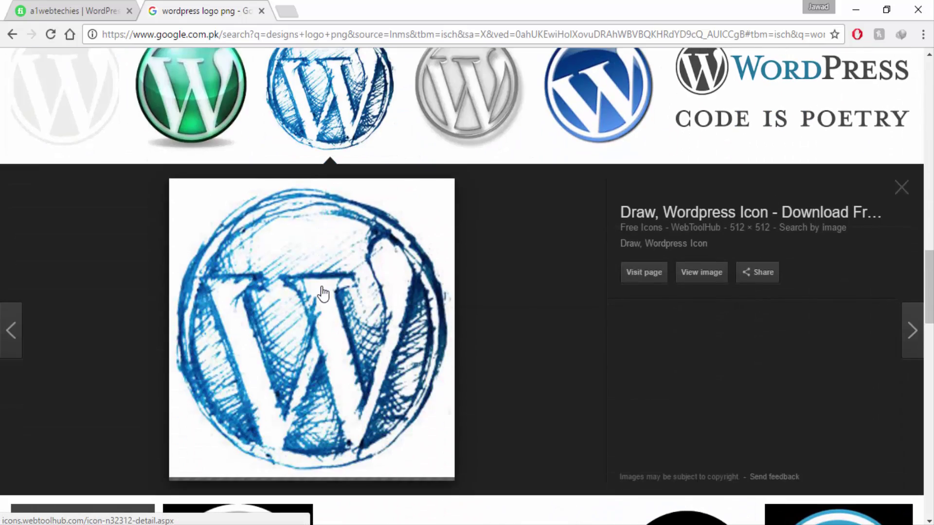
- Back on the Fiverr profile, open the tagline for editing
click(63, 9)
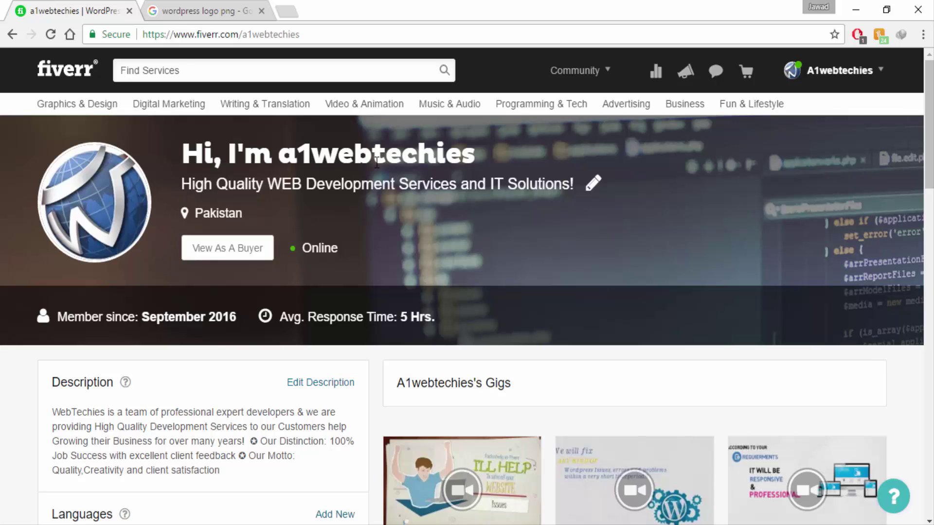
drag(183, 185, 305, 213)
click(591, 184)
- Save the tagline 'High Quality WEB Development Services and IT Solutions!'
drag(572, 185, 318, 213)
click(321, 222)
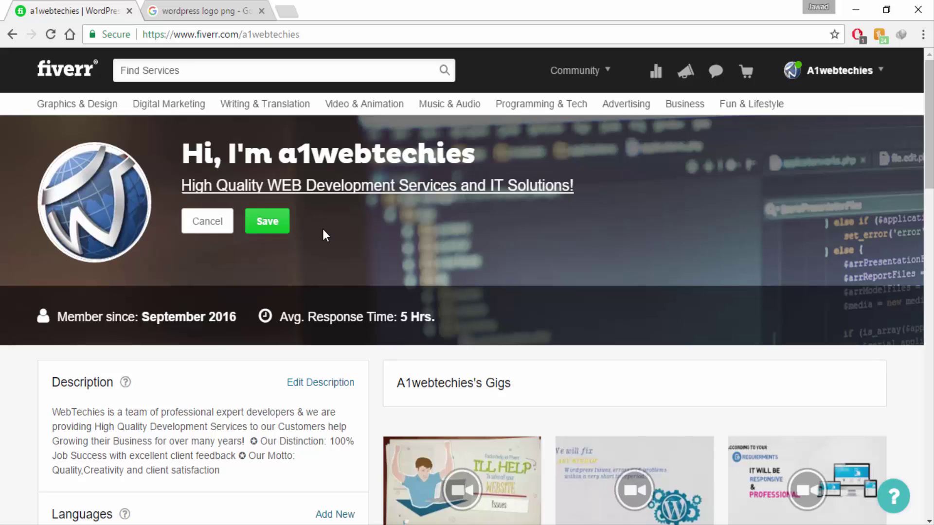
click(268, 222)
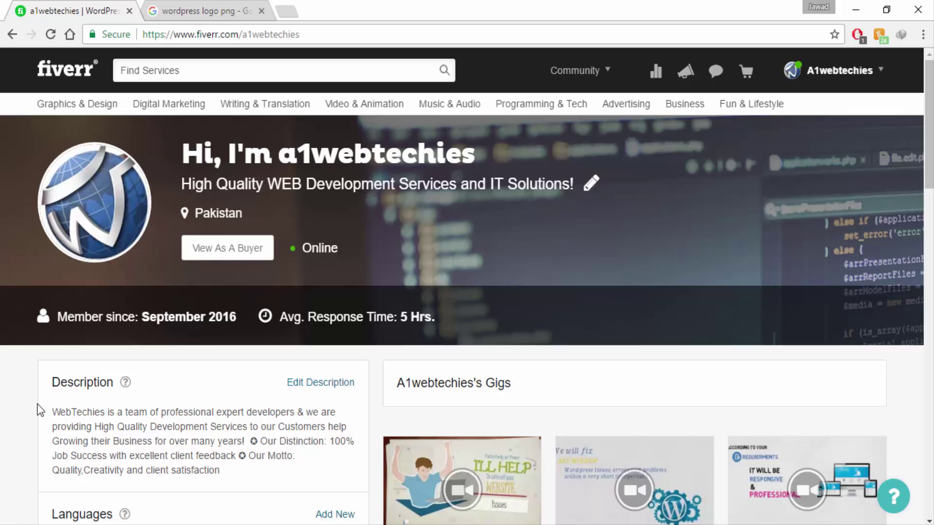
scroll(40, 410, down, 3)
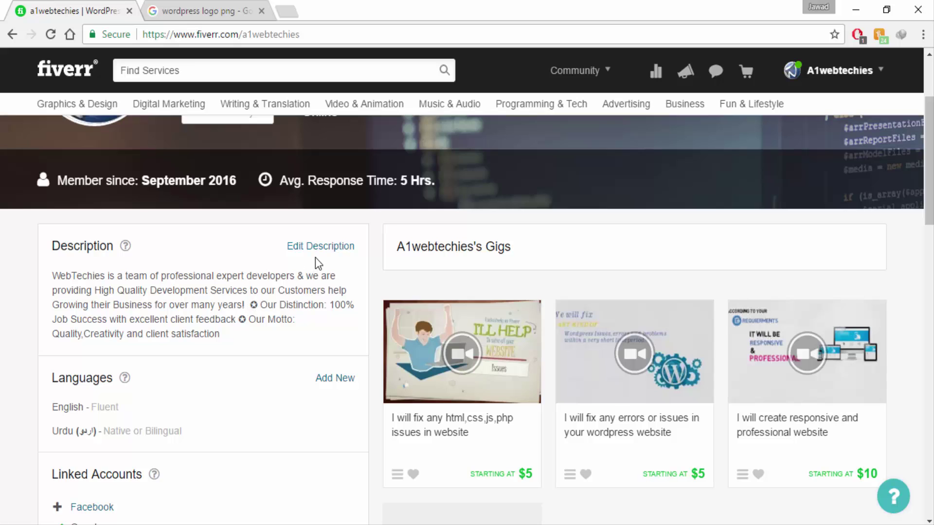
drag(51, 278, 220, 337)
click(233, 341)
drag(53, 270, 206, 323)
click(228, 341)
scroll(20, 310, up, 3)
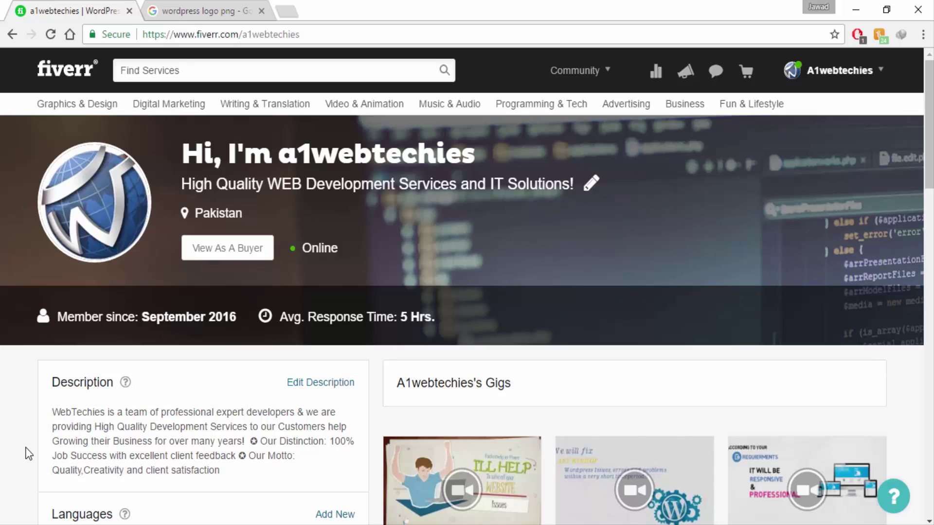
drag(242, 482, 55, 410)
click(51, 410)
scroll(35, 428, down, 3)
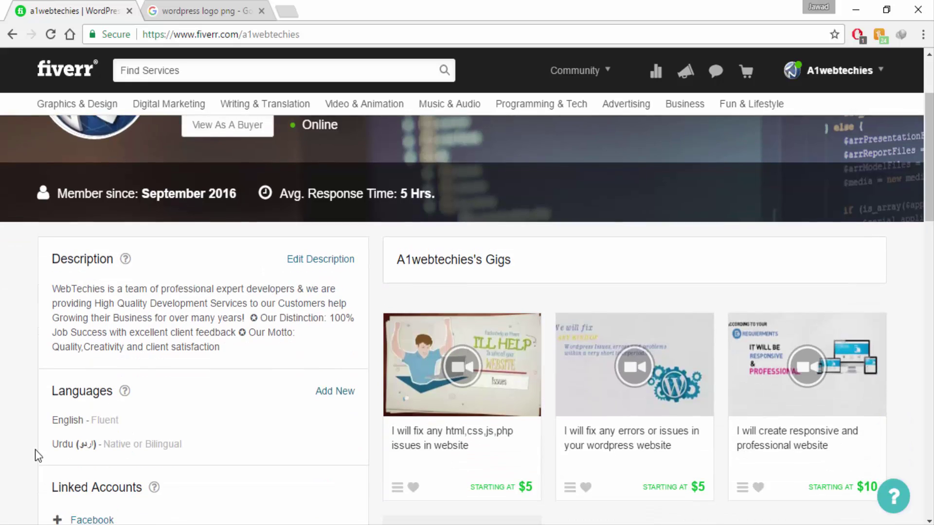
scroll(30, 458, down, 3)
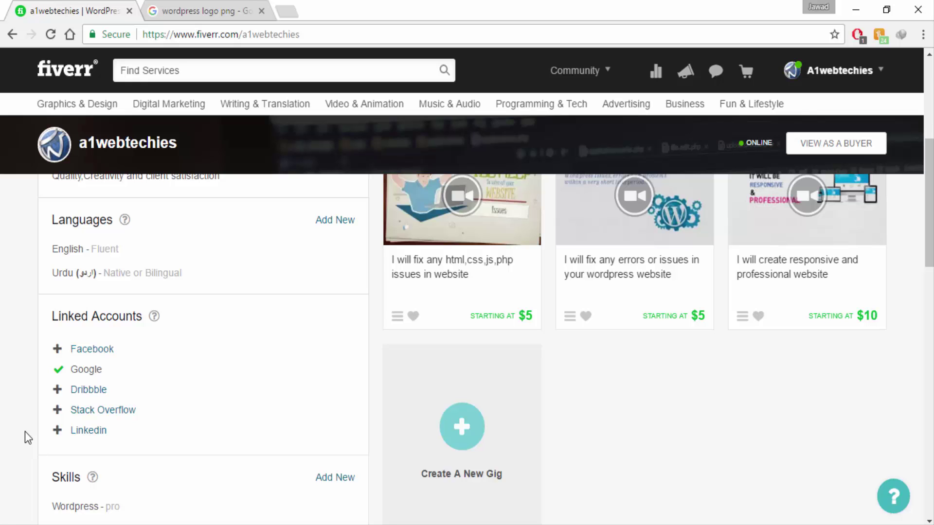
scroll(28, 449, down, 3)
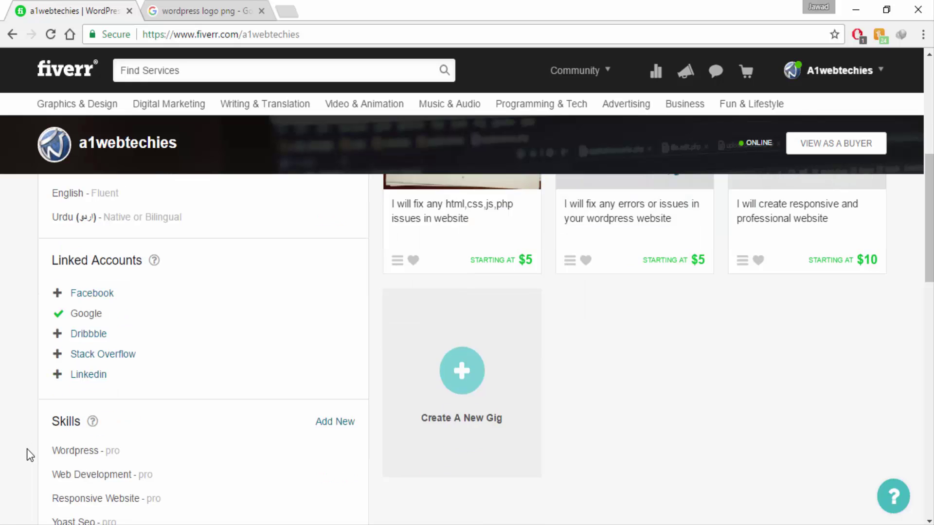
scroll(29, 454, down, 1)
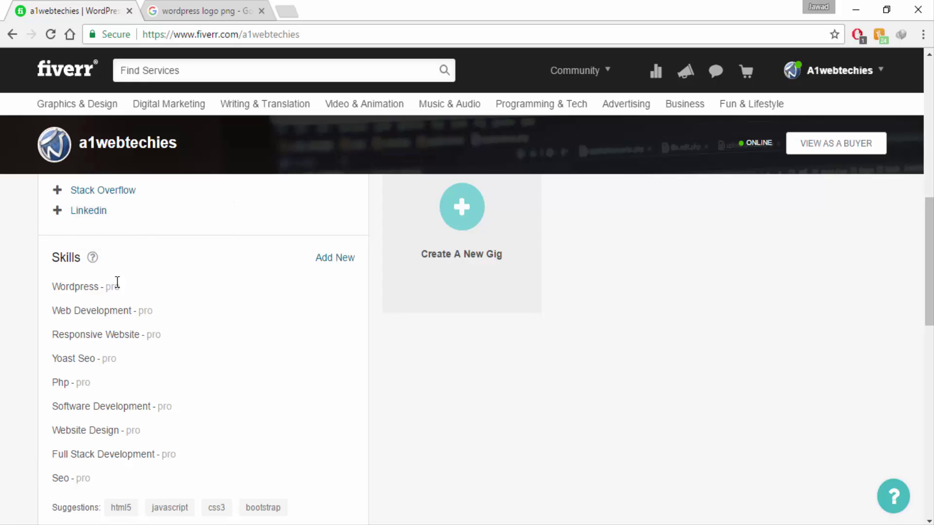
click(130, 290)
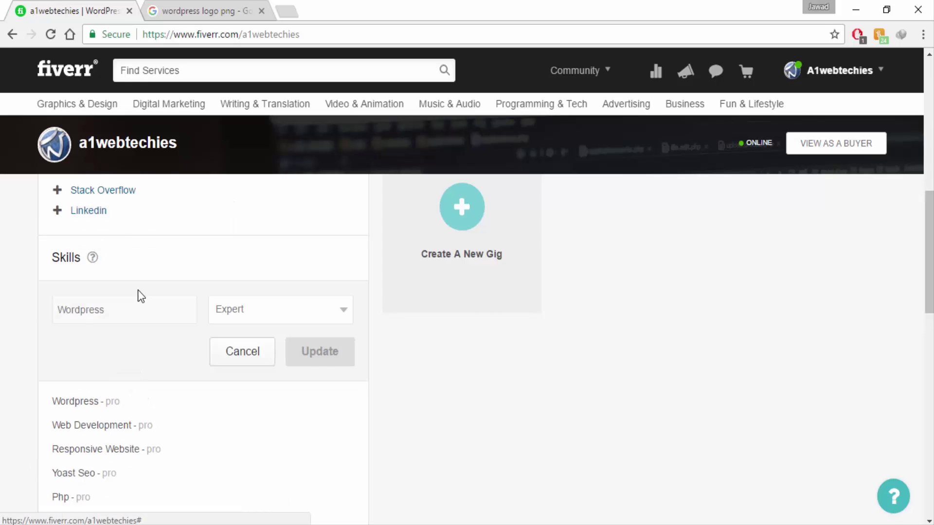
click(246, 311)
click(244, 358)
click(268, 359)
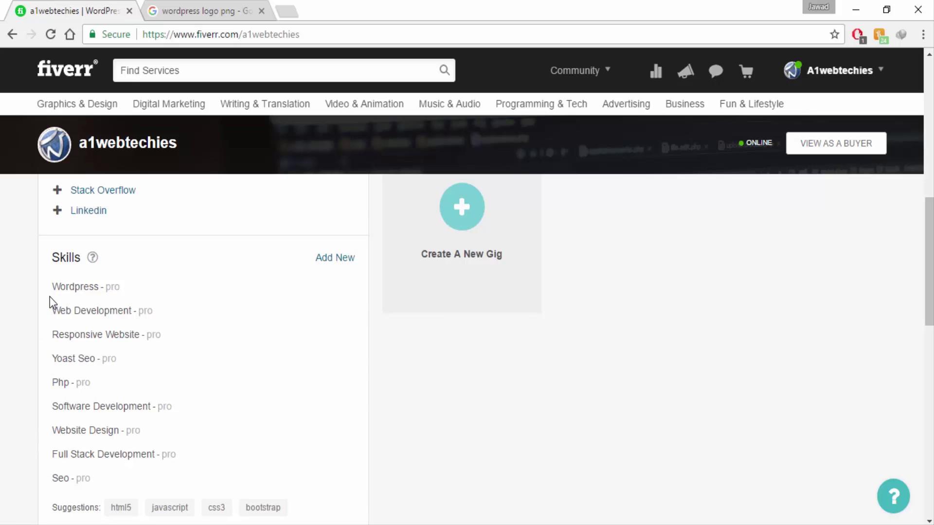
scroll(52, 472, down, 5)
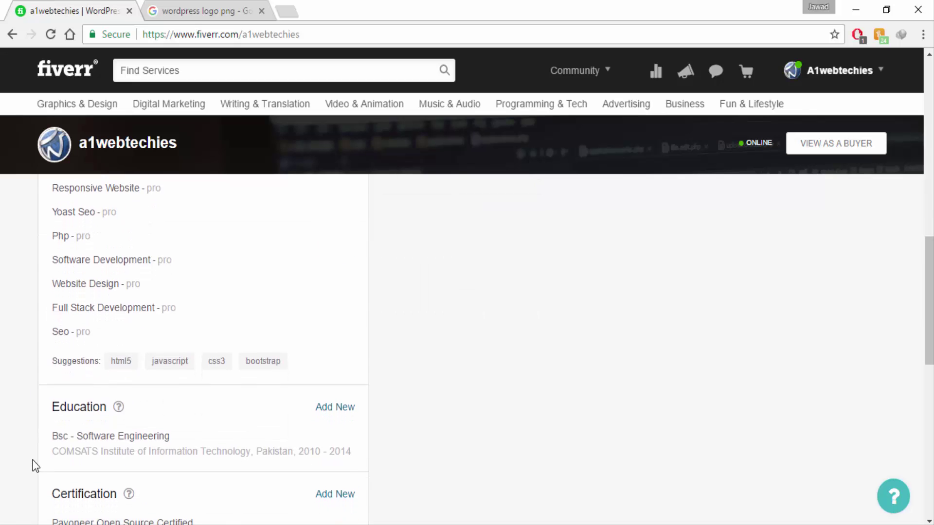
scroll(18, 445, down, 4)
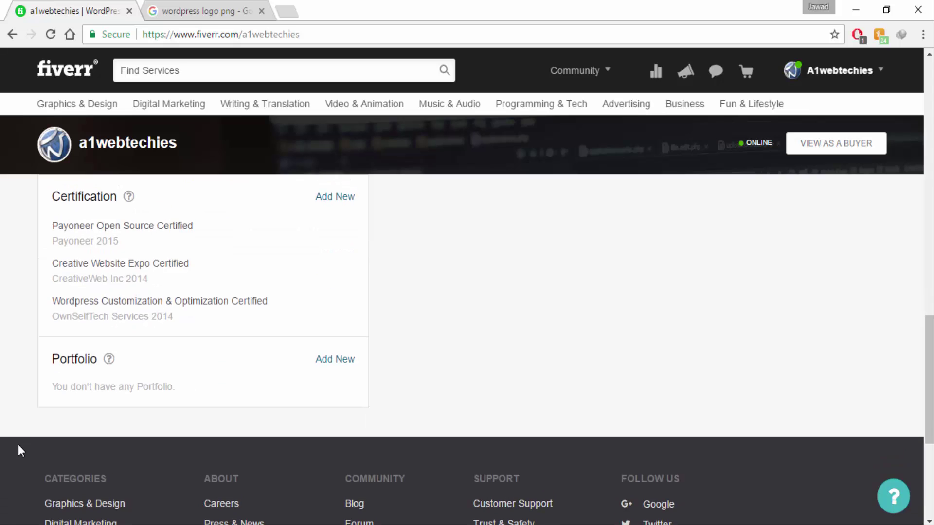
scroll(18, 419, up, 8)
scroll(18, 330, up, 6)
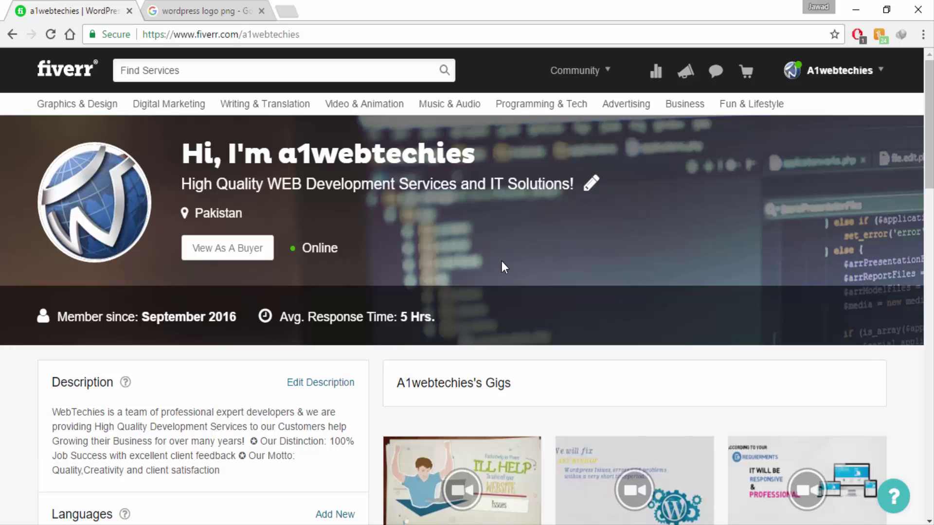
- Open account Settings and look over the Account page down to Account Deactivation
mouse_move(824, 88)
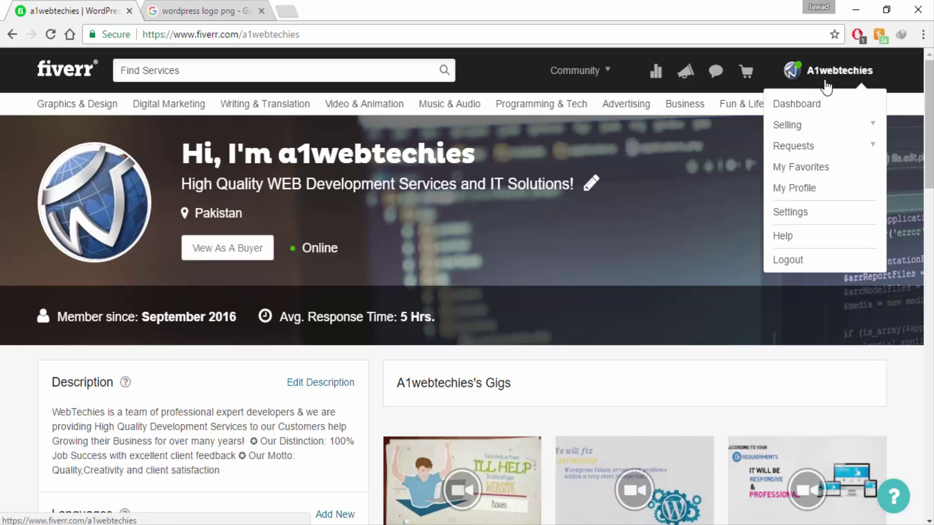
click(787, 224)
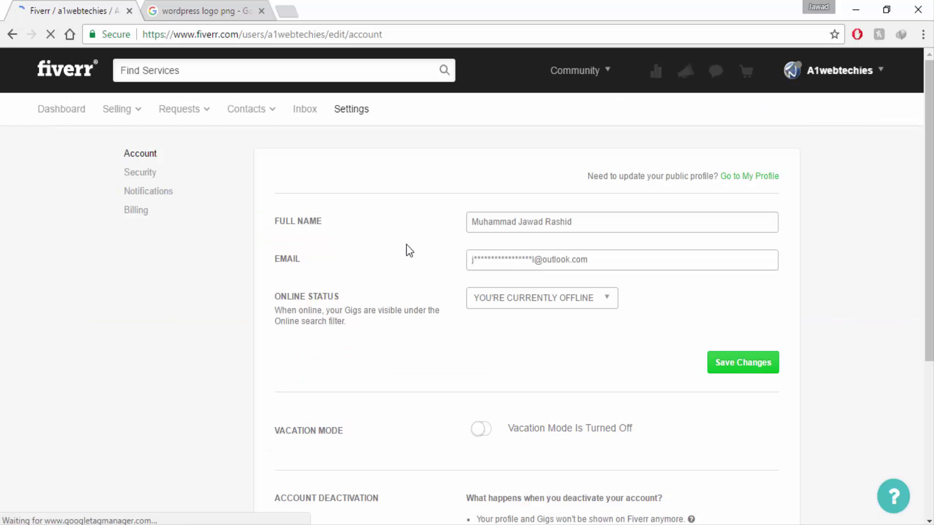
scroll(328, 375, down, 5)
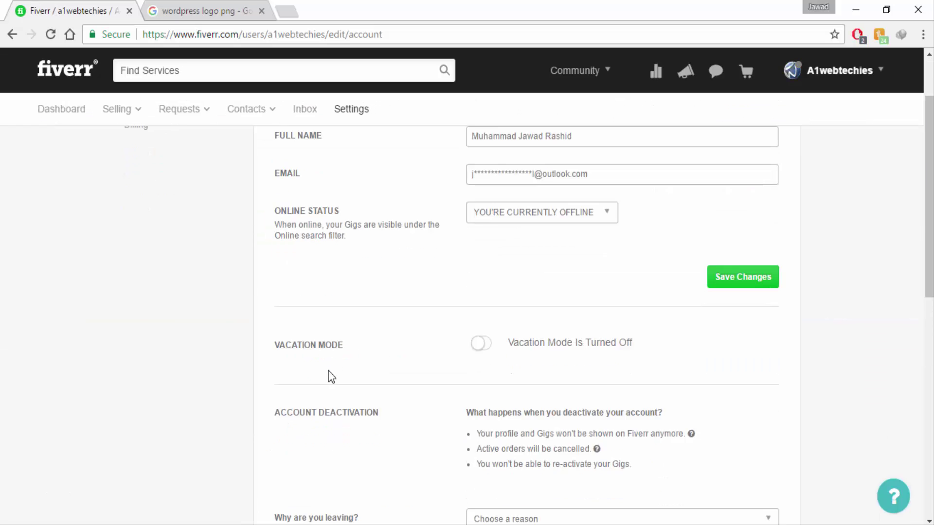
drag(264, 267, 394, 273)
click(394, 273)
scroll(266, 264, up, 5)
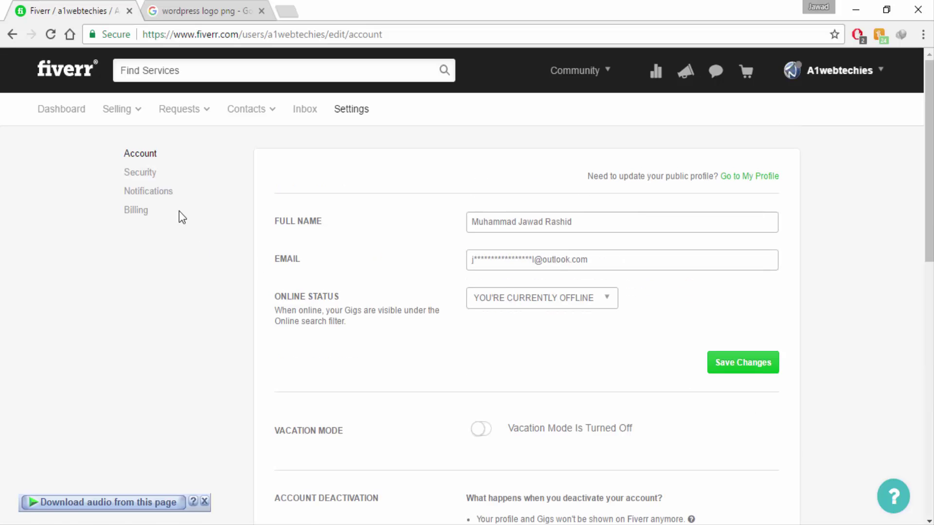
- Go through the Security and Notifications pages on to Billing Information
click(147, 178)
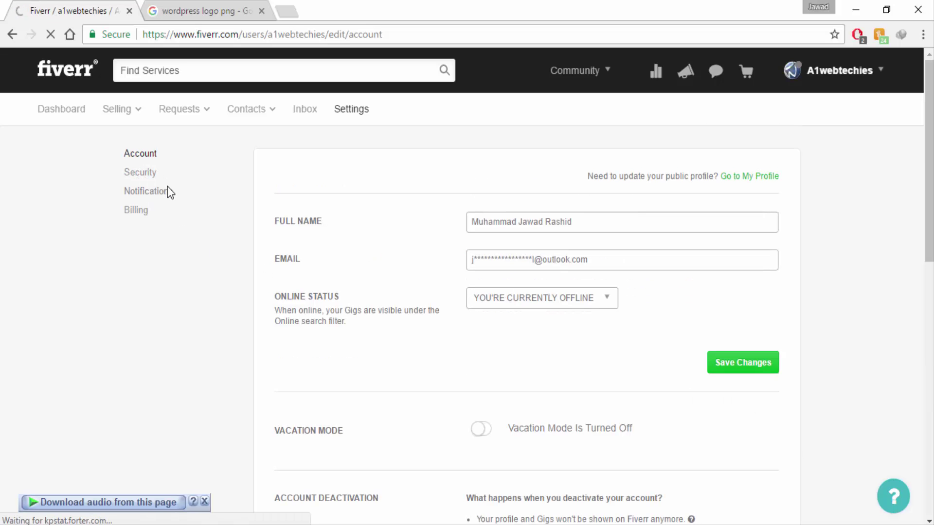
click(131, 197)
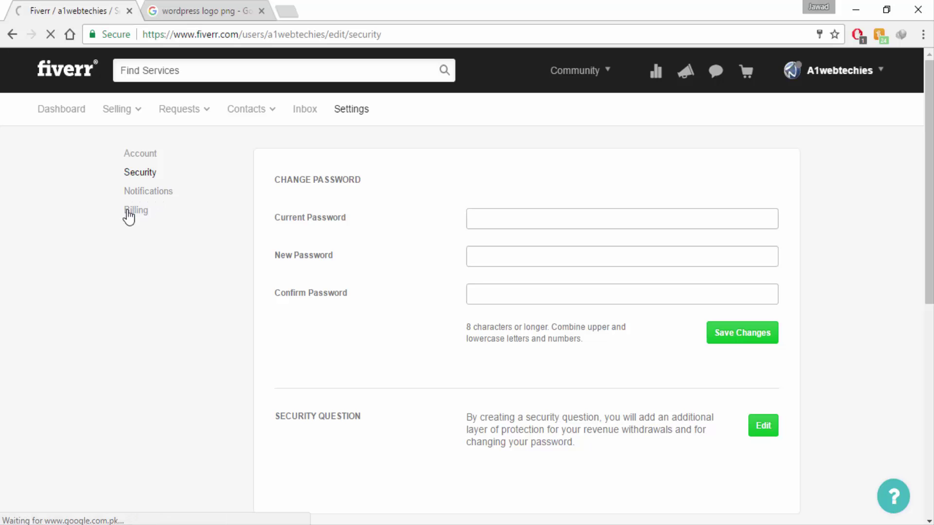
click(134, 214)
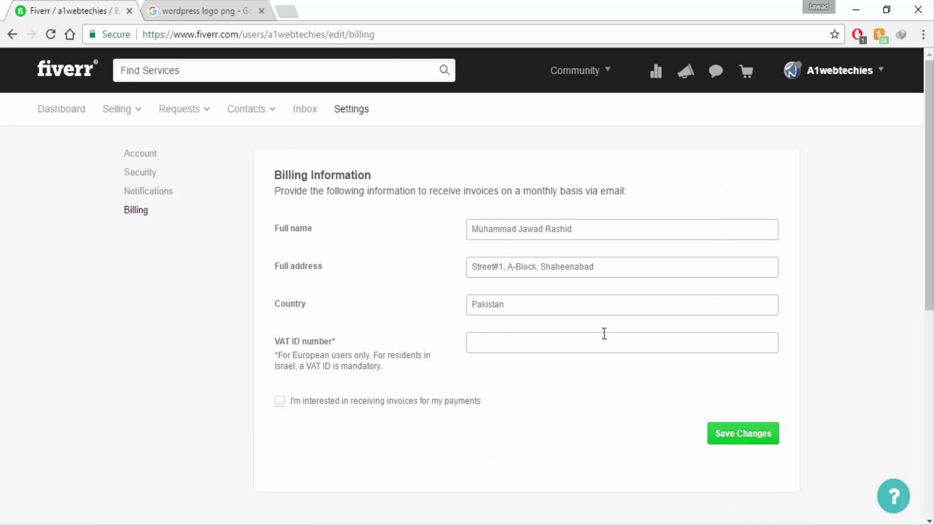
- Go from Billing Information back to the a1webtechies profile page via the account menu's My Profile
mouse_move(834, 63)
click(793, 194)
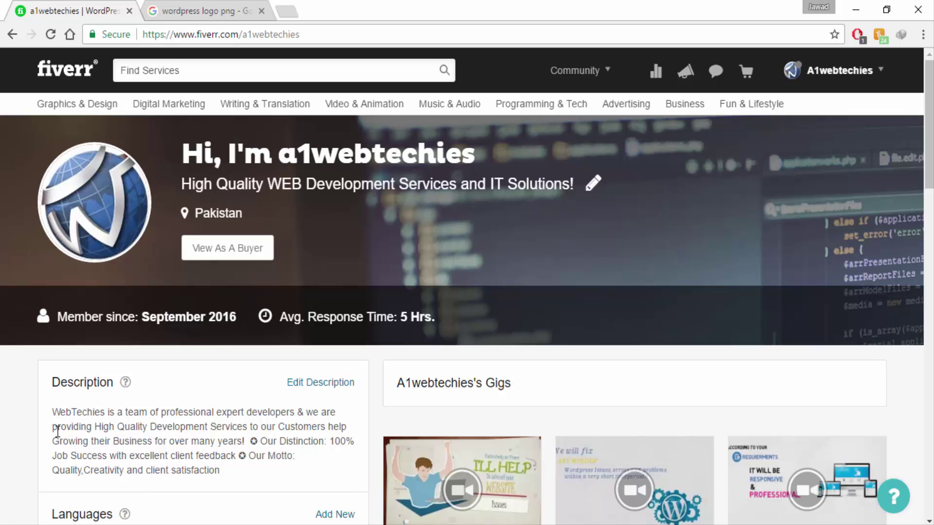
scroll(57, 432, down, 3)
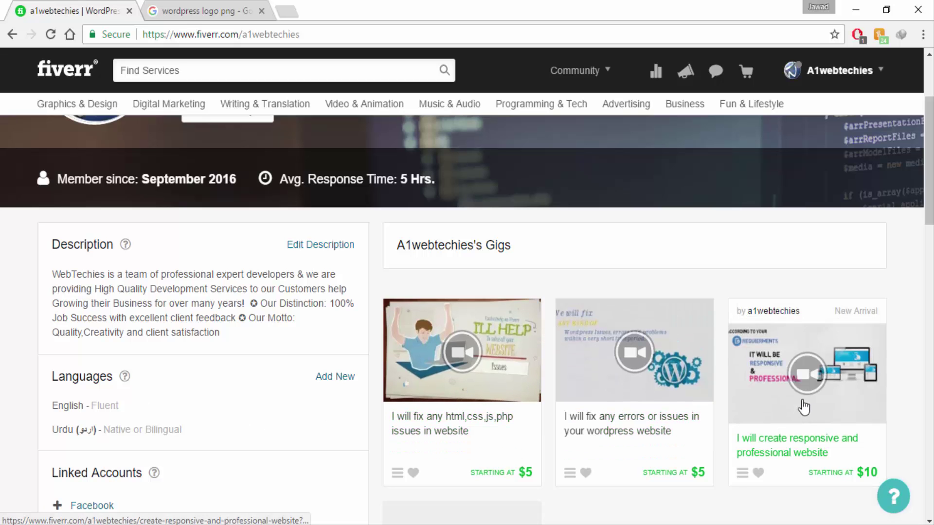
scroll(10, 348, up, 3)
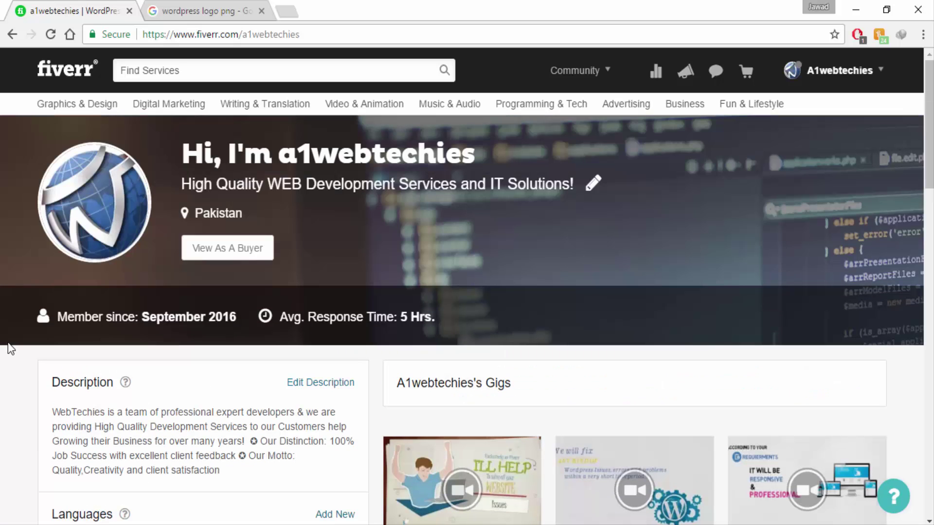